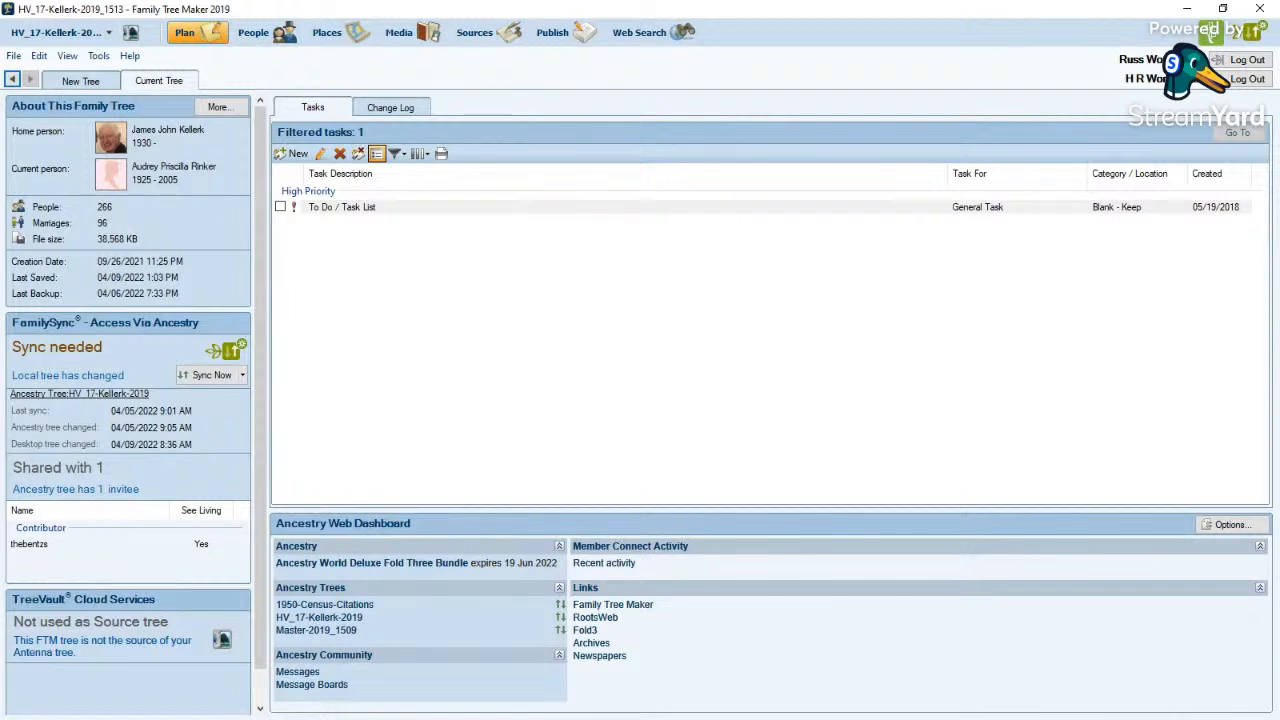
Step: Edit the people index's filter and start a Filter Out criterion that searches all facts by Residence
left_click(245, 40)
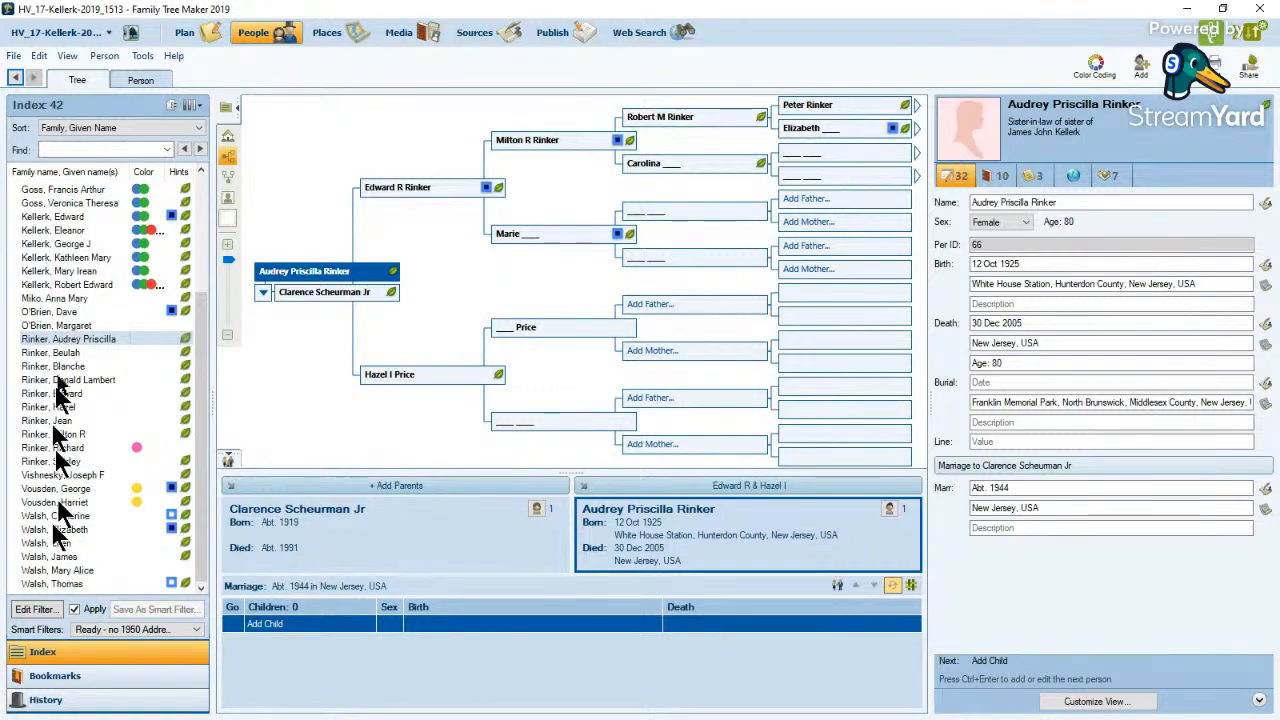
left_click(33, 611)
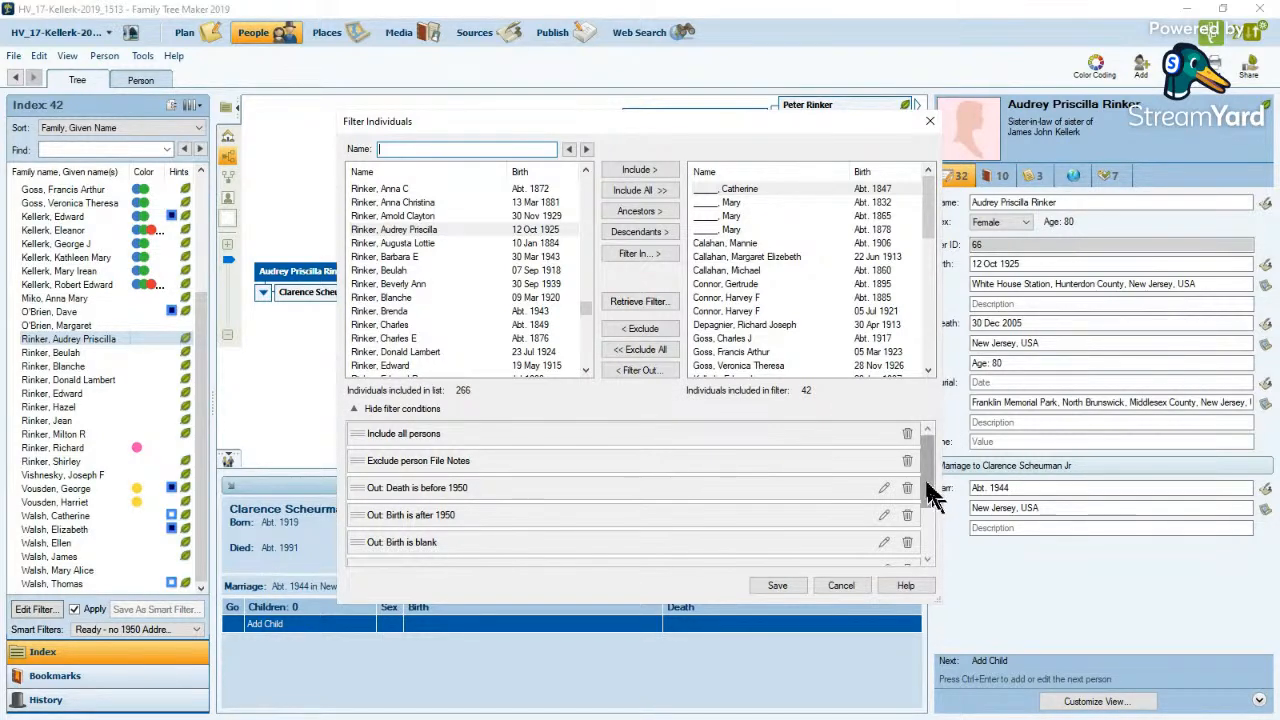
left_click_drag(926, 488, 917, 537)
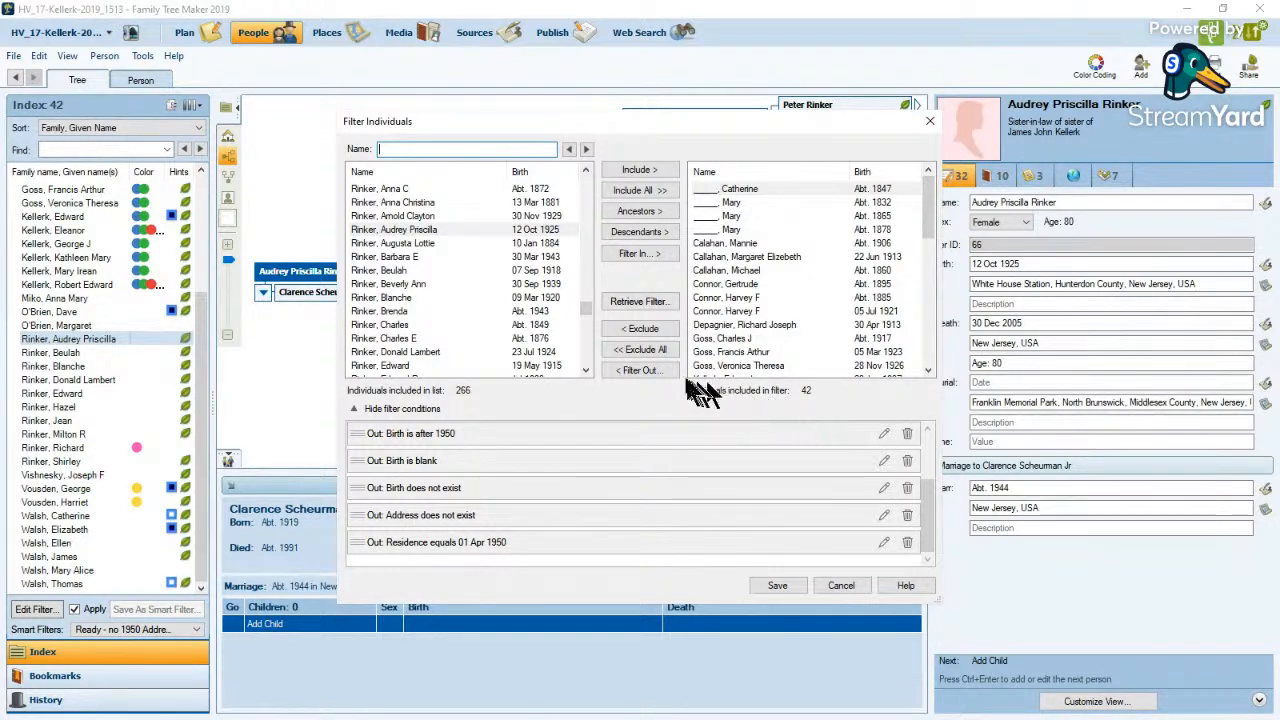
left_click(656, 372)
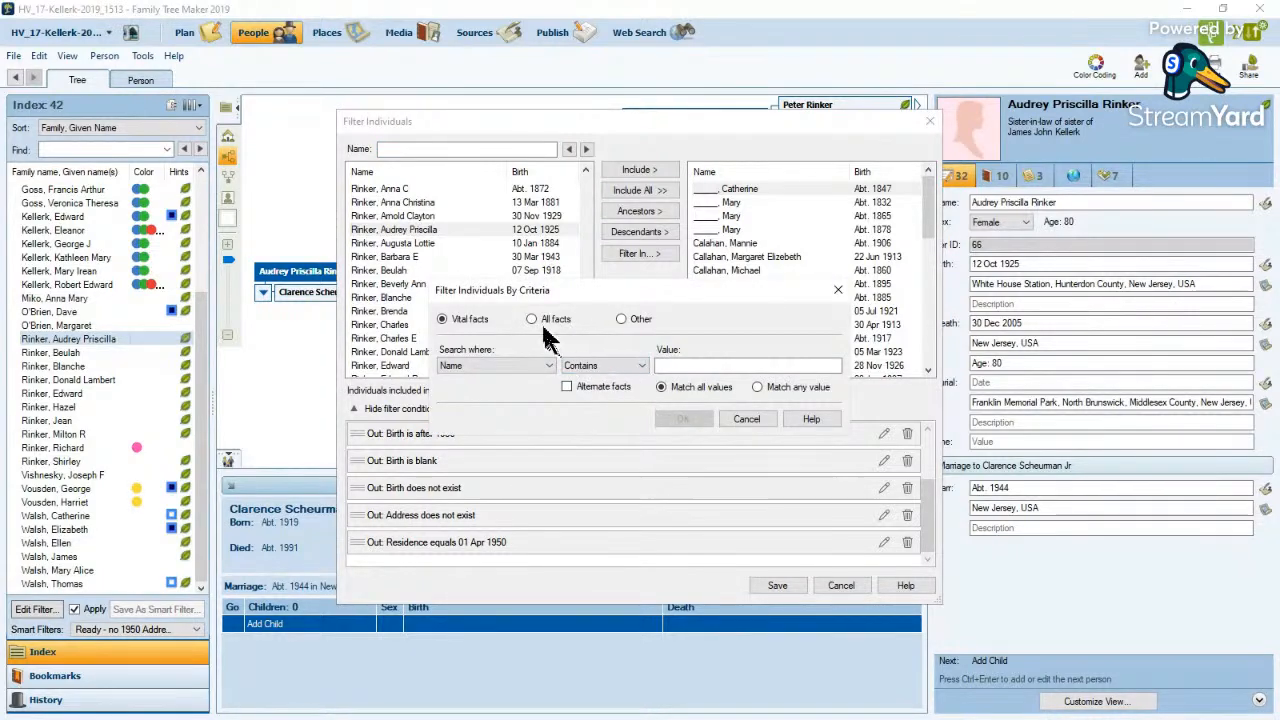
left_click(532, 318)
left_click(548, 366)
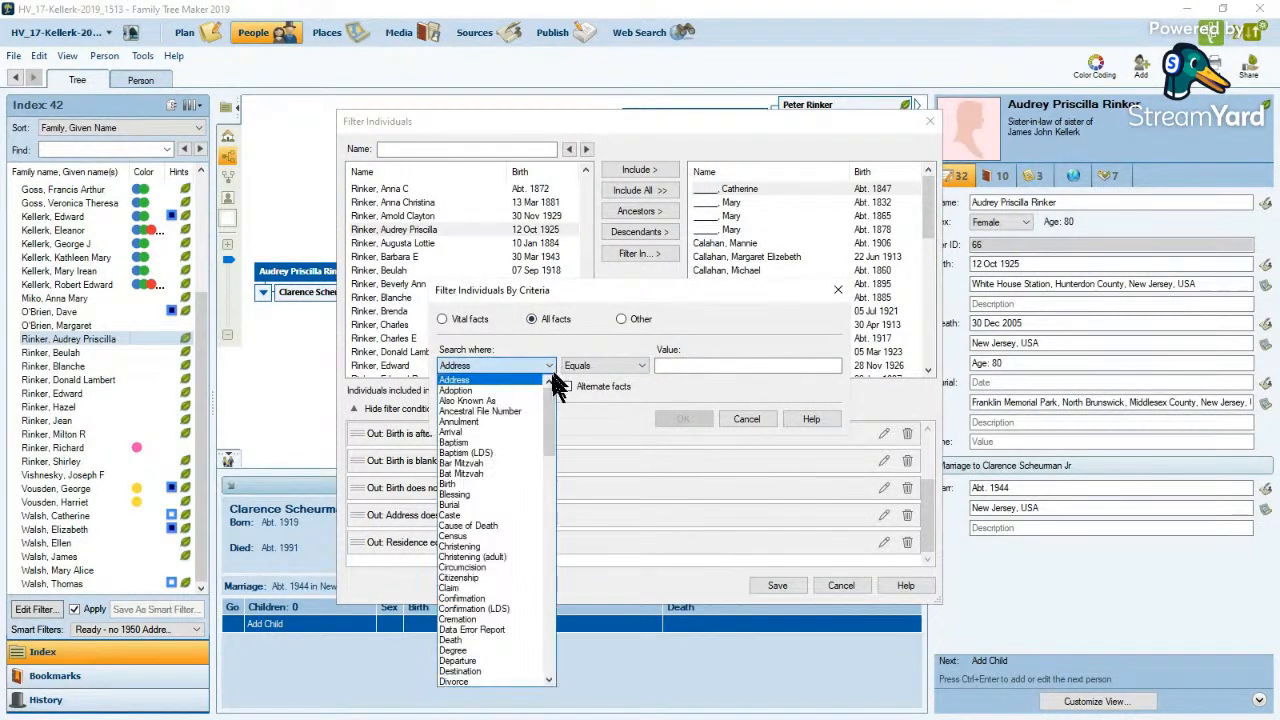
left_click_drag(550, 405, 566, 591)
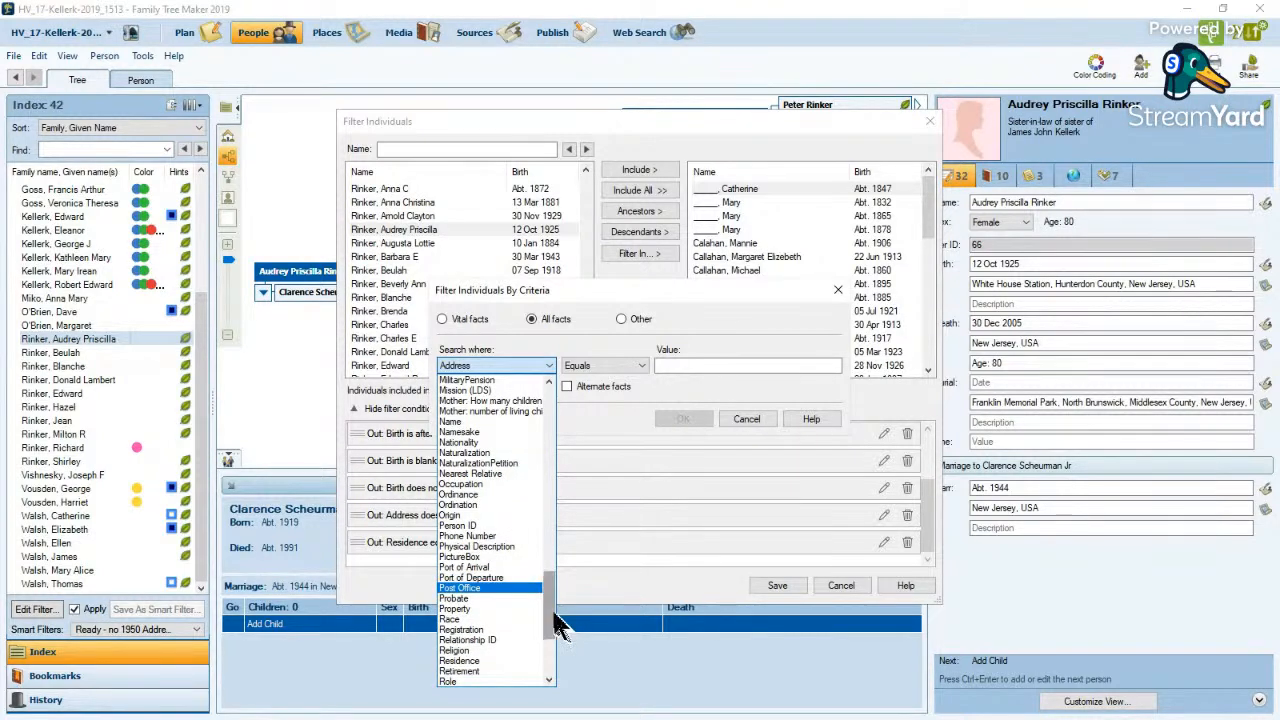
scroll(555, 643, "down", 3)
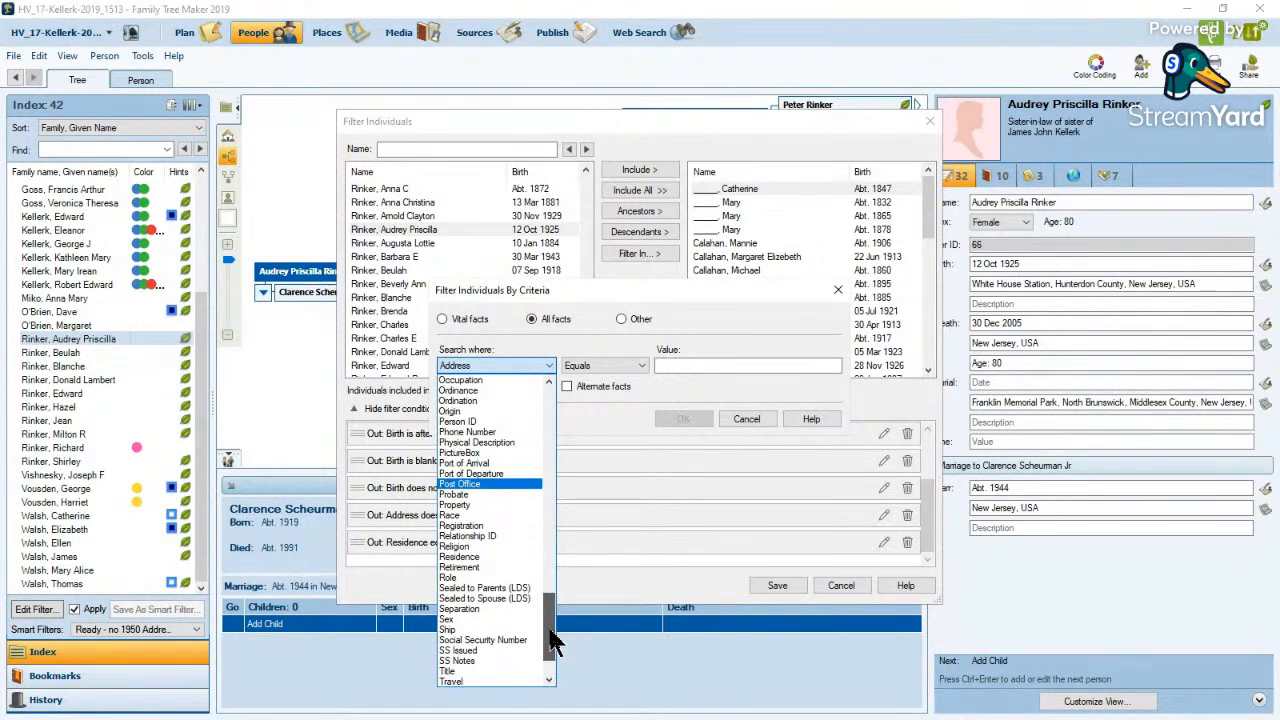
left_click(500, 557)
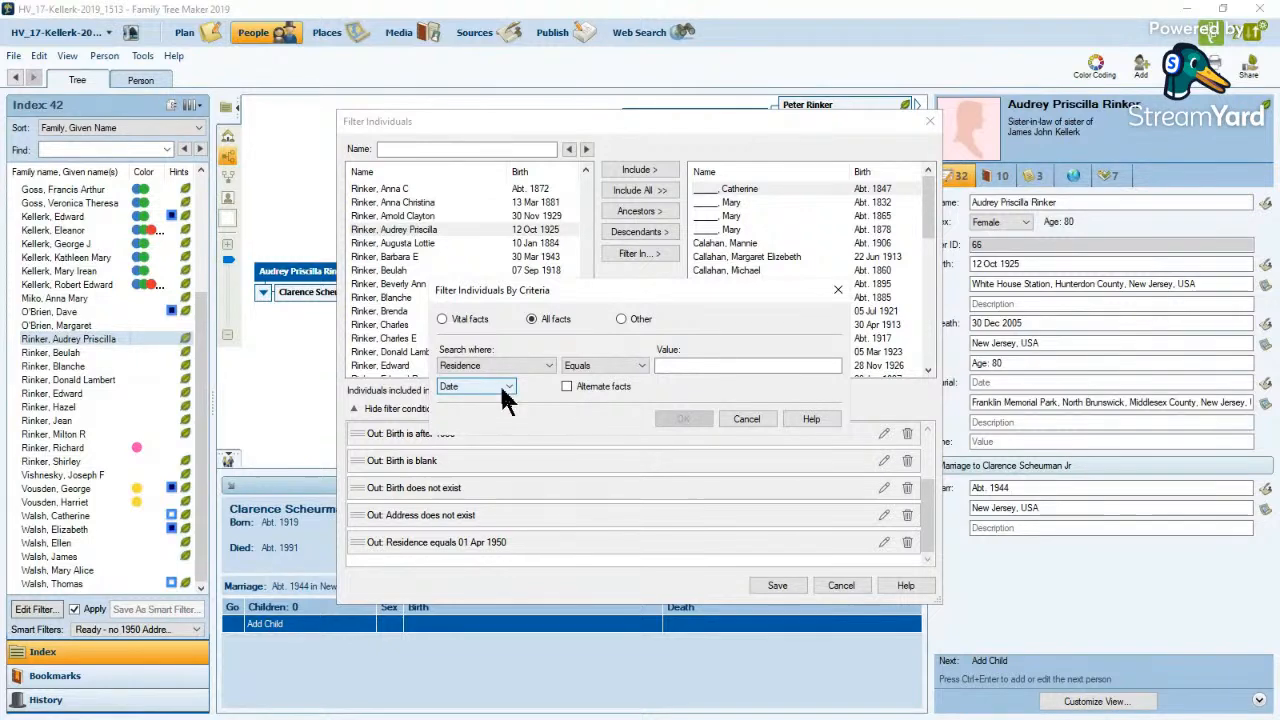
Step: Filter out people whose Residence date does not equal 4/1/1940, with alternate facts included, and save the filter
left_click(641, 366)
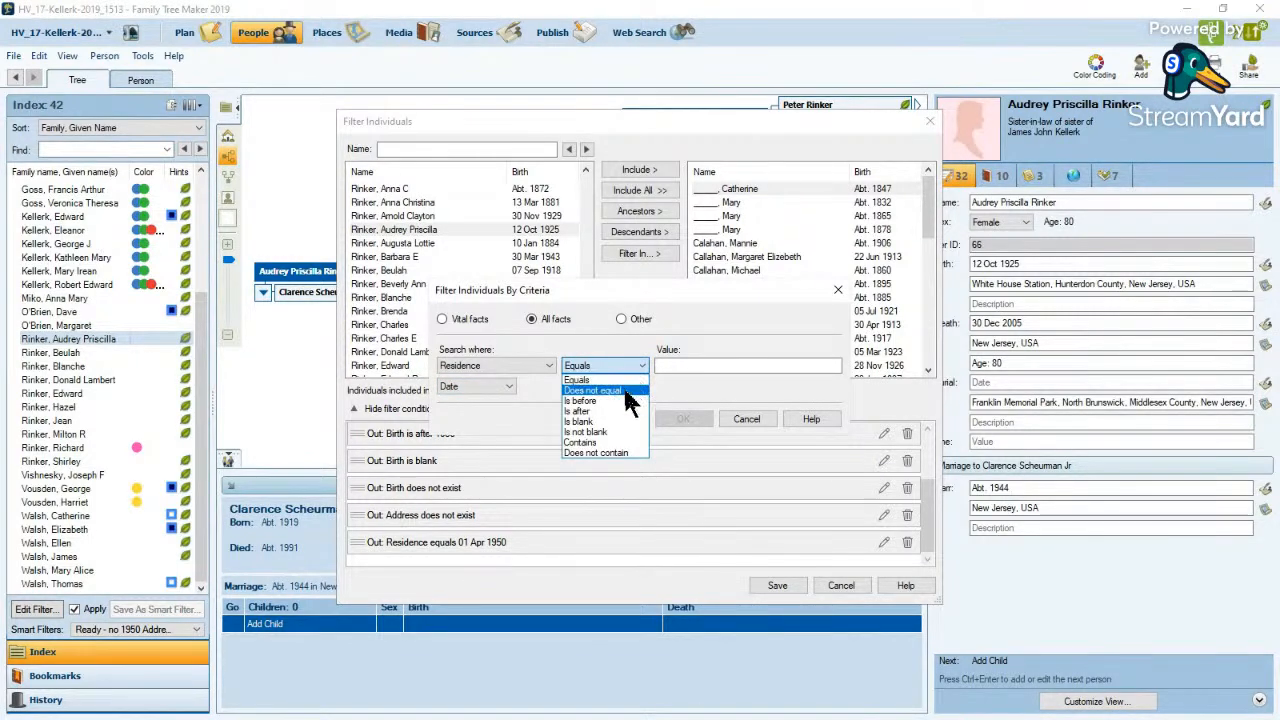
left_click(634, 392)
left_click(664, 366)
type("4")
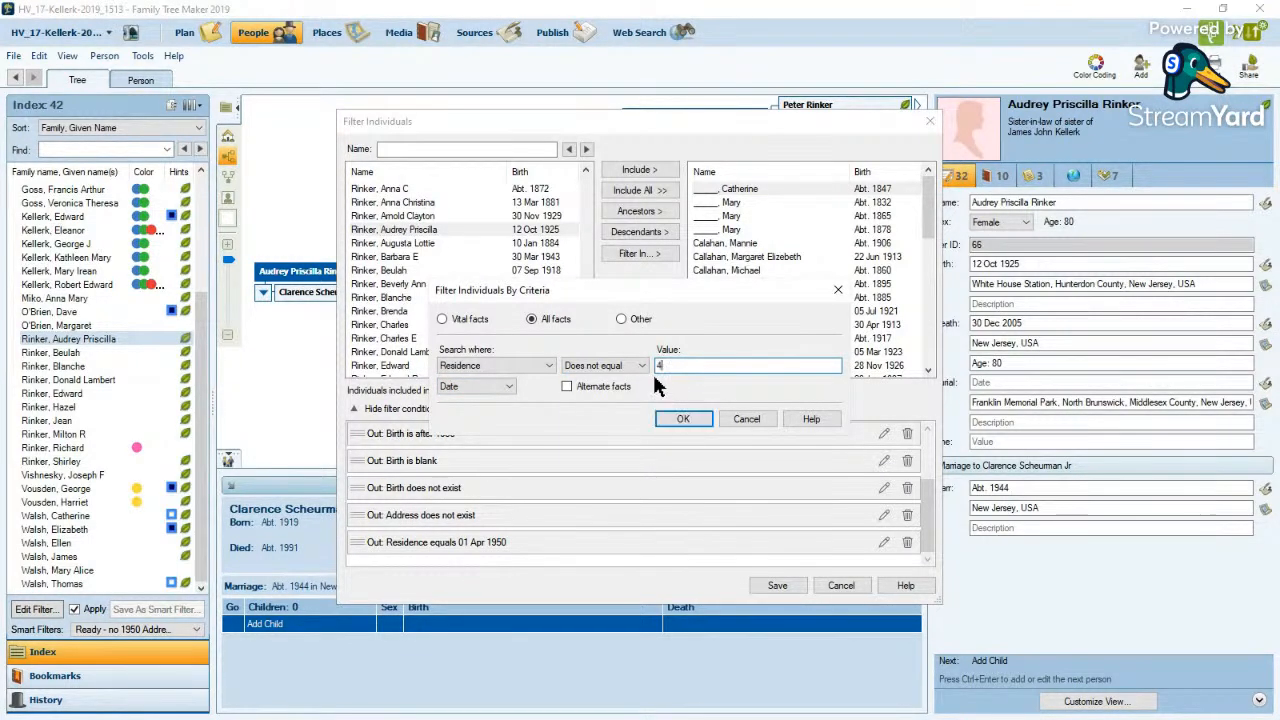
type("/1/1940")
left_click(567, 387)
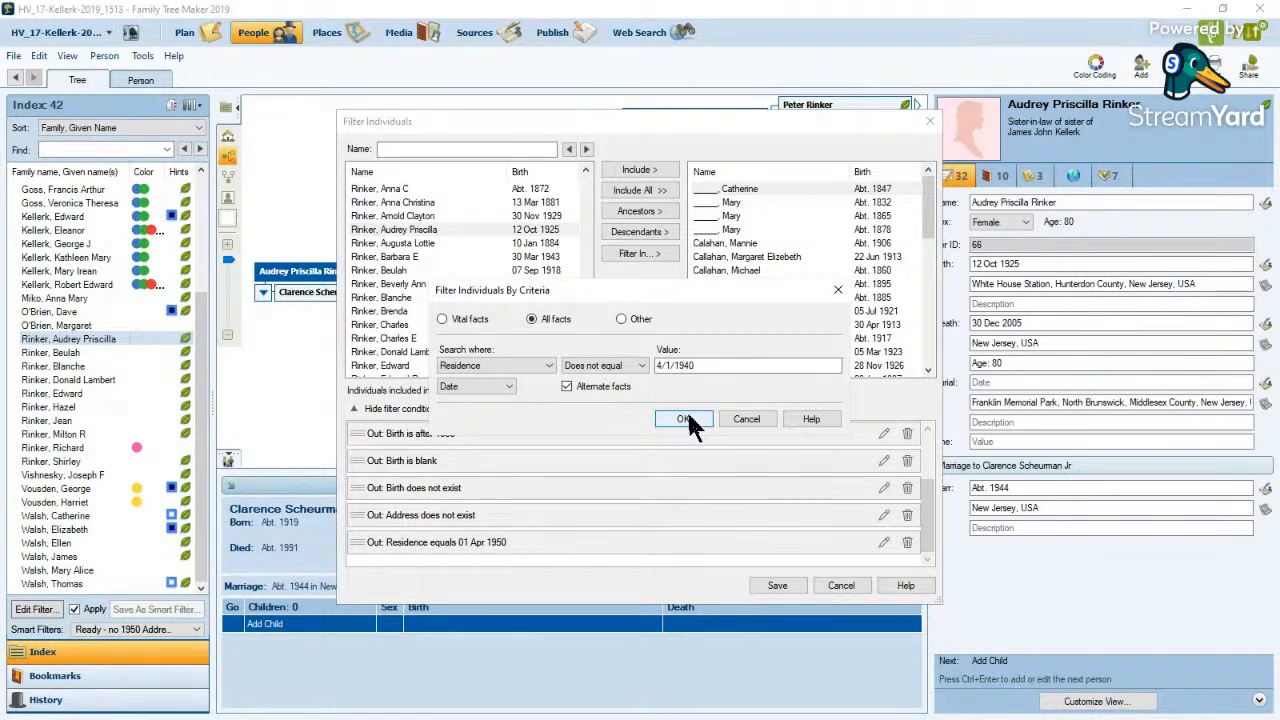
left_click(687, 418)
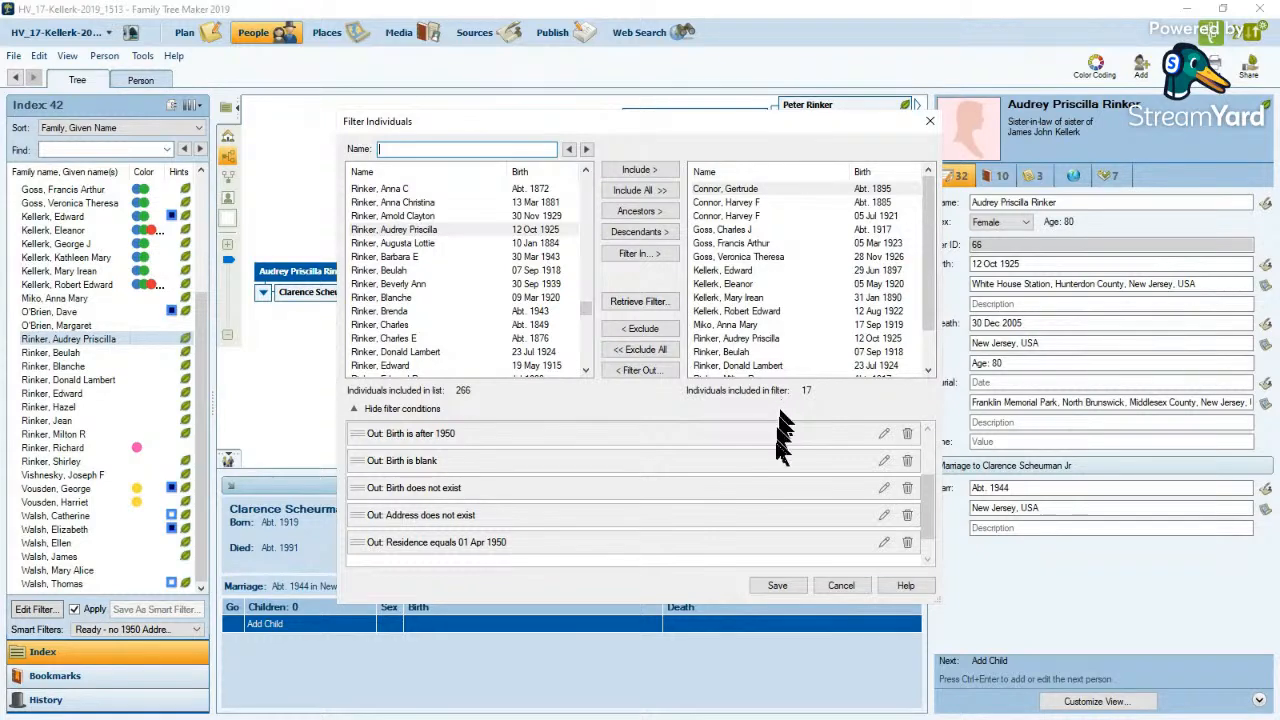
left_click(778, 587)
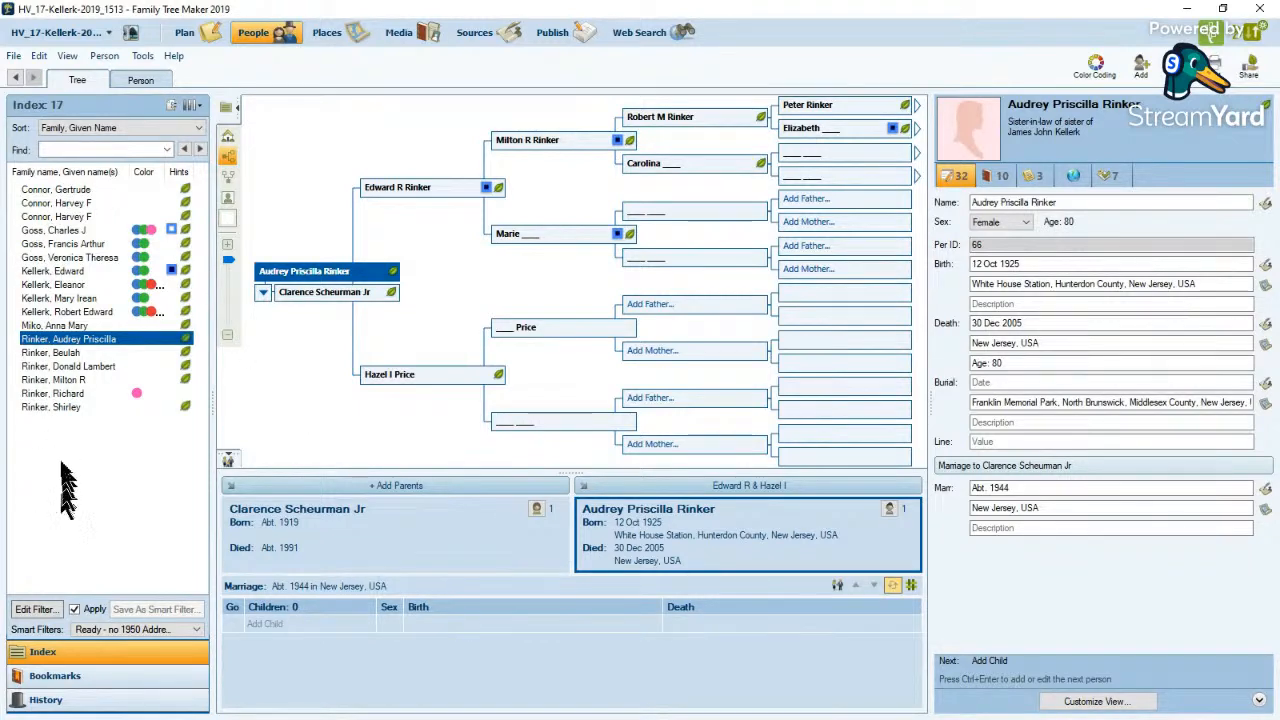
Step: Look through the selected person's individual facts and copy the place of the 04 Apr 1940 Address fact
mouse_move(62, 350)
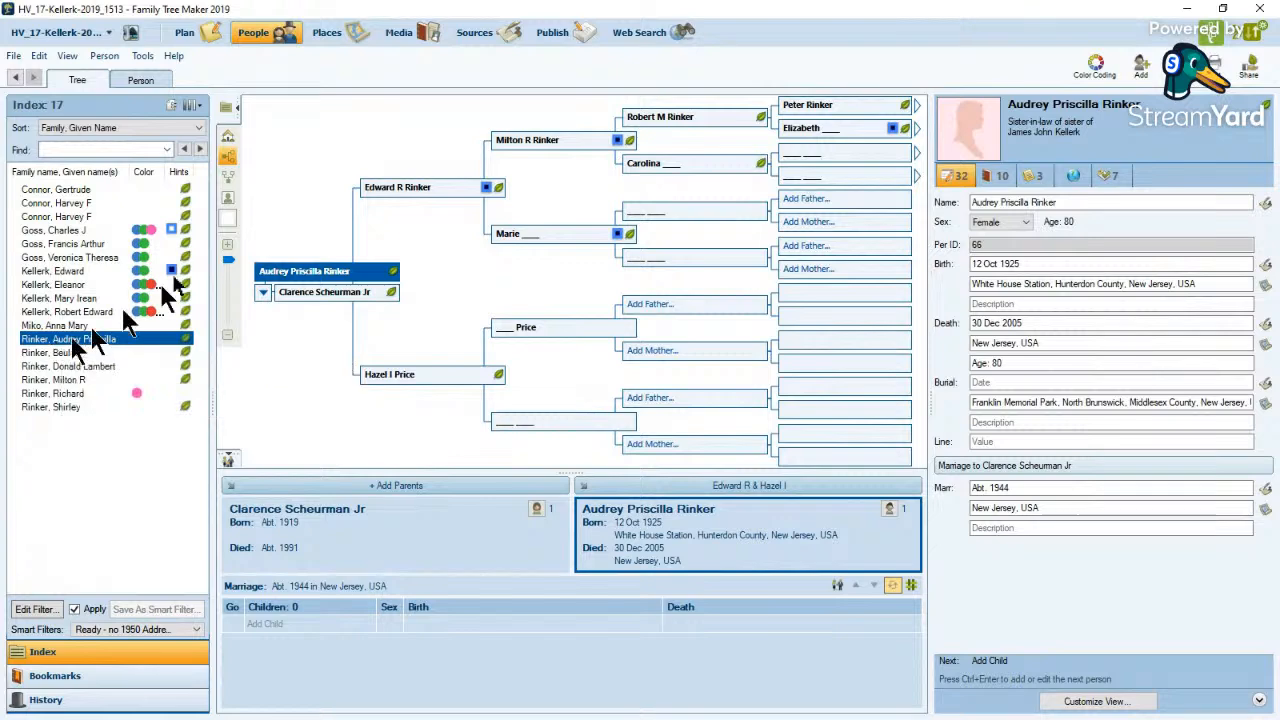
left_click(150, 84)
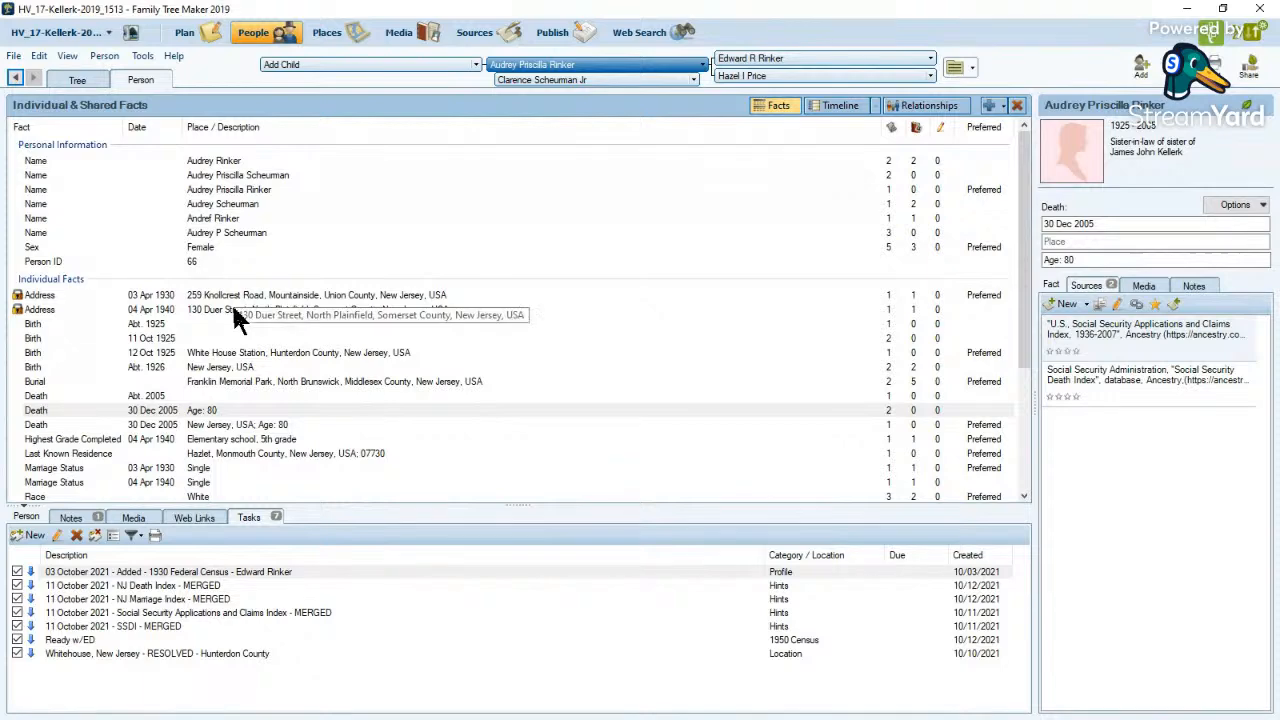
scroll(1020, 365, "down", 4)
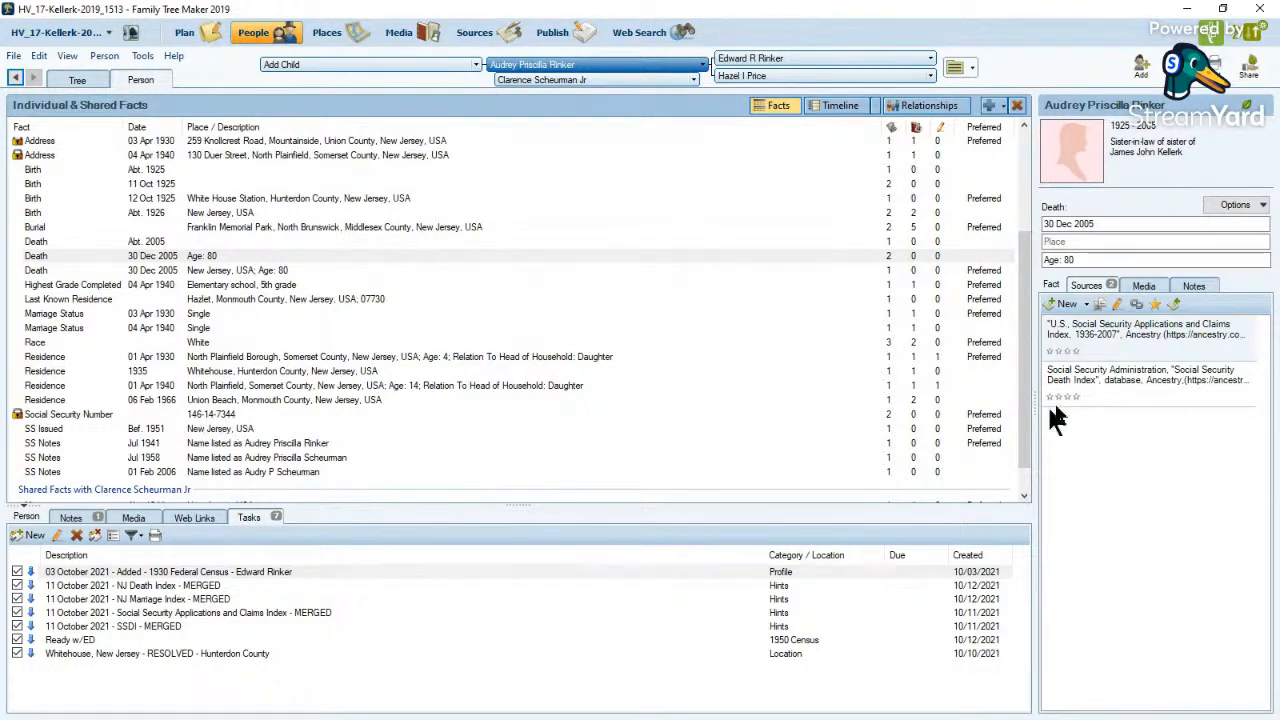
left_click_drag(1028, 400, 1033, 284)
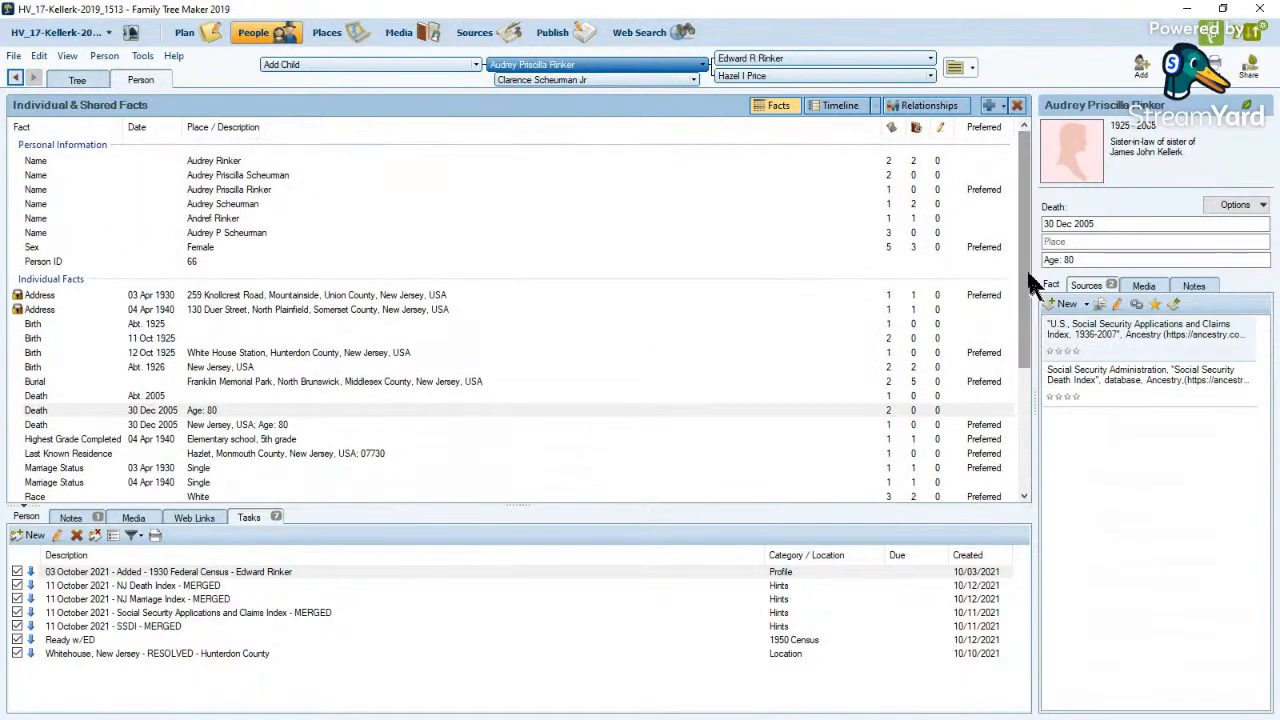
left_click(443, 312)
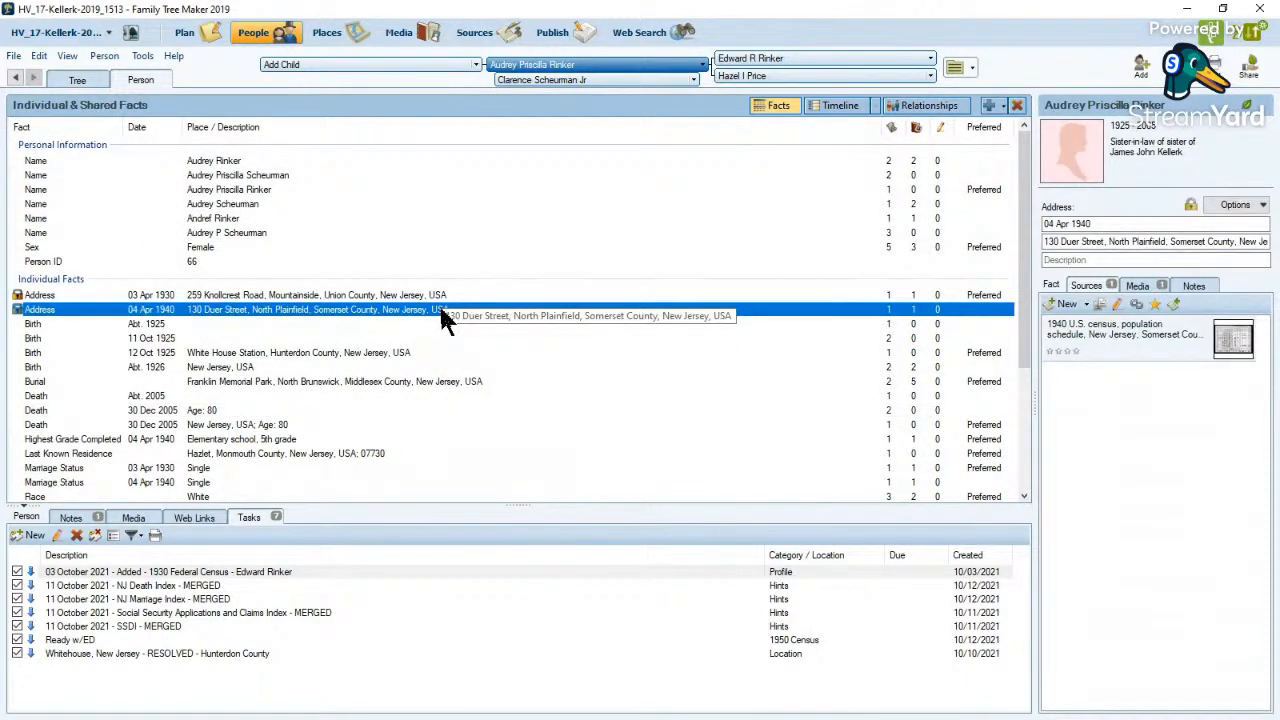
left_click(1185, 241)
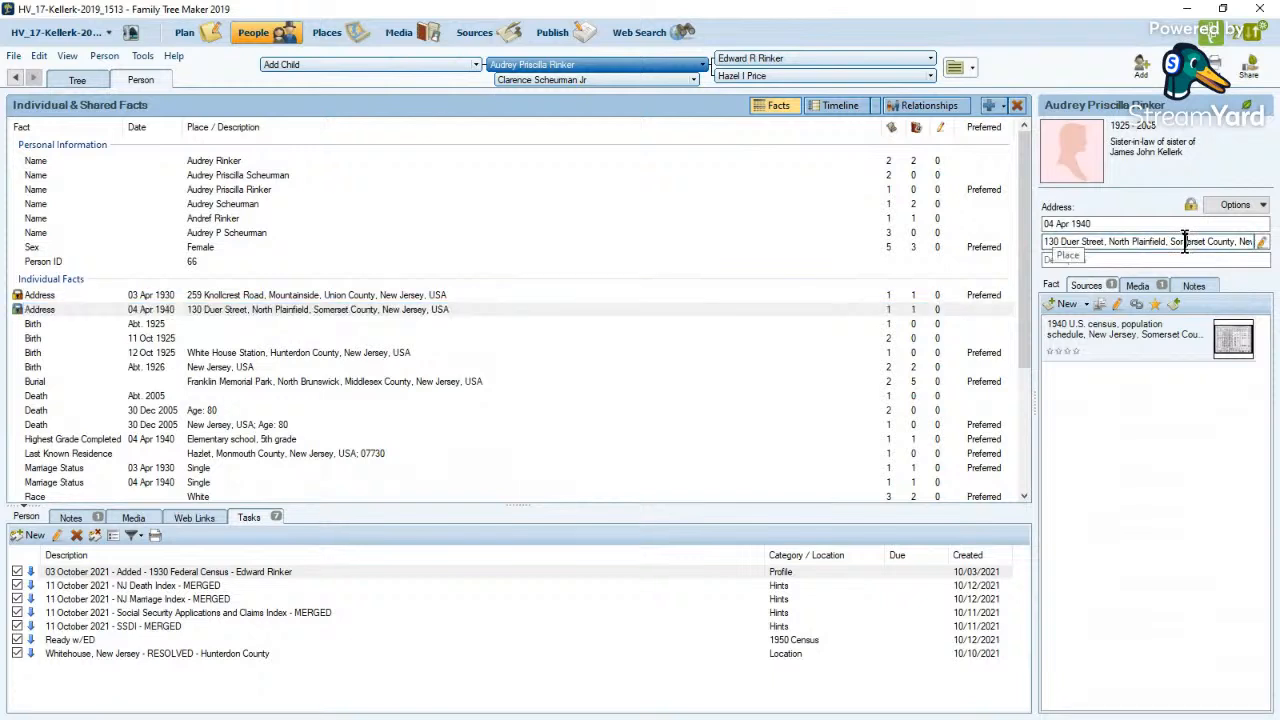
key("ctrl+a")
key("ctrl+c")
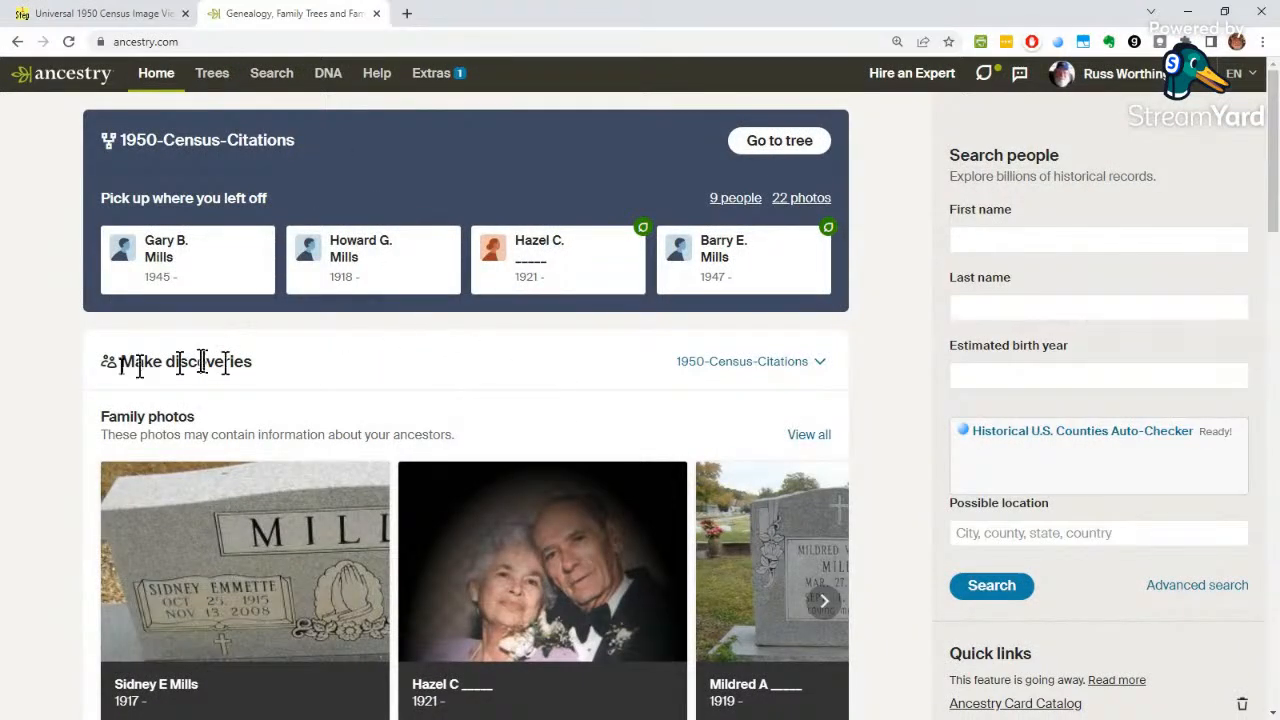
Step: Switch to Ancestry in the browser and search the 1950 Census district finder for the copied street address
scroll(34, 440, "down", 4)
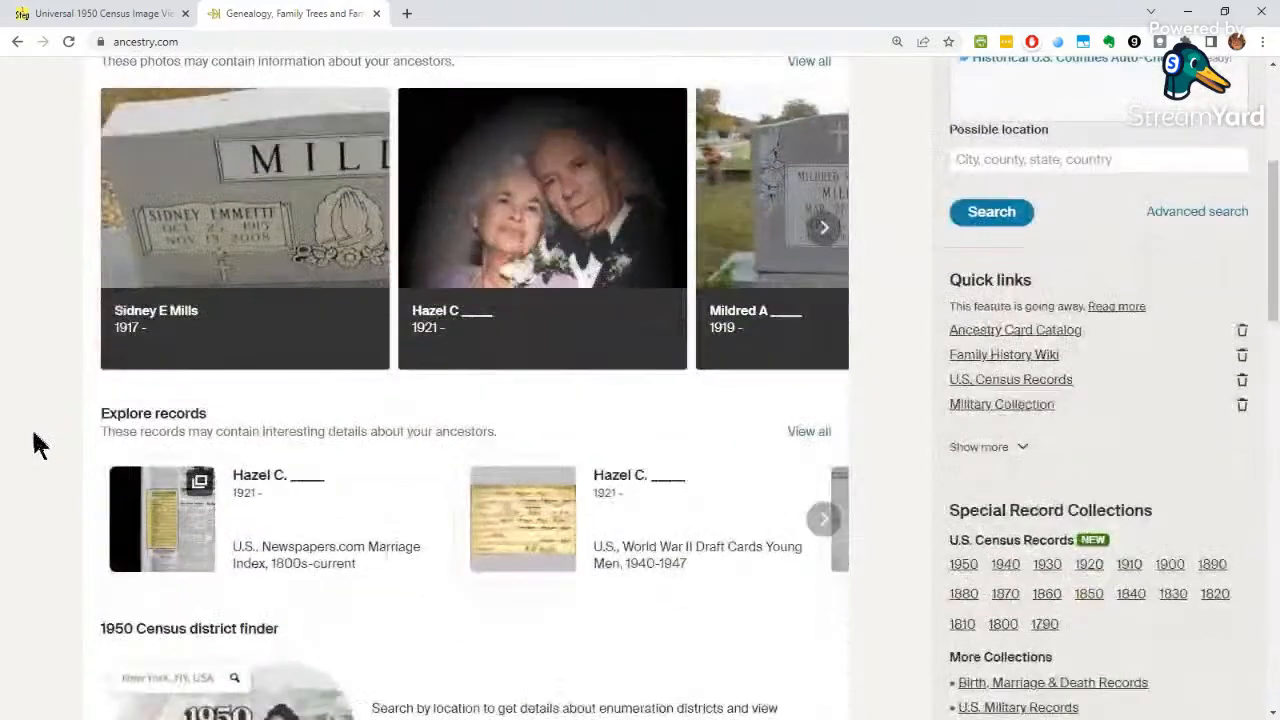
scroll(34, 444, "down", 3)
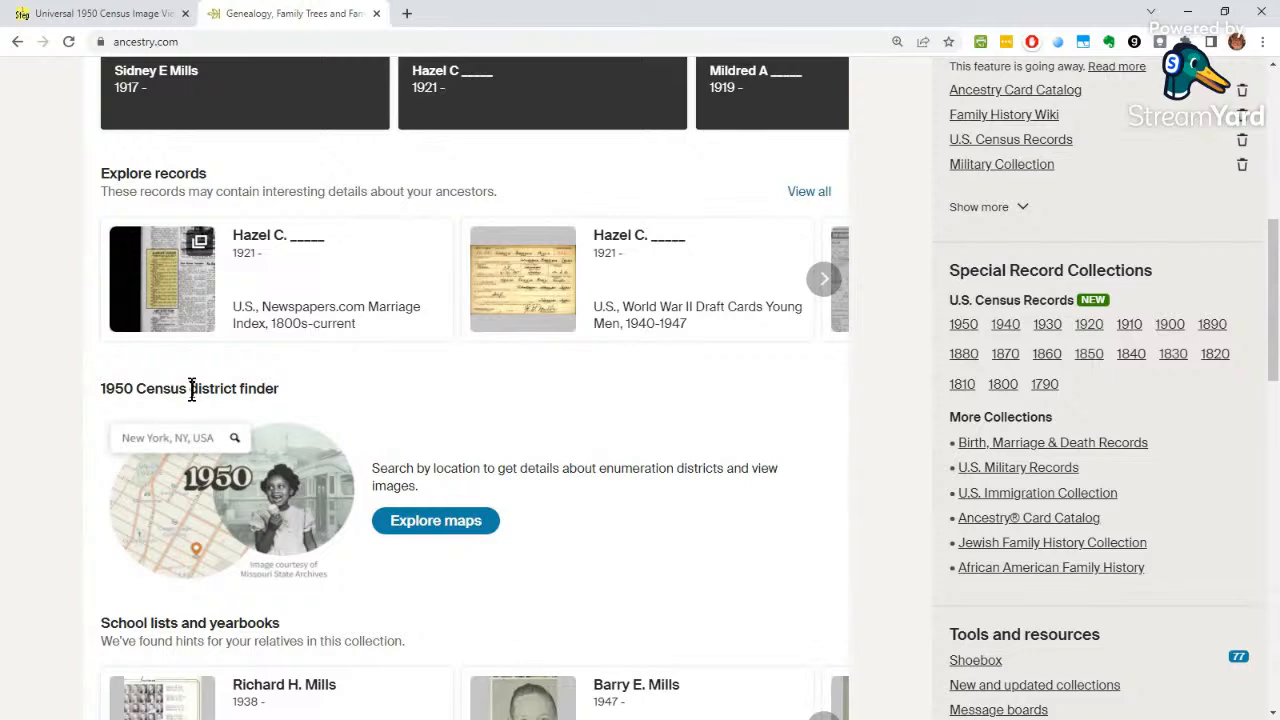
left_click(458, 535)
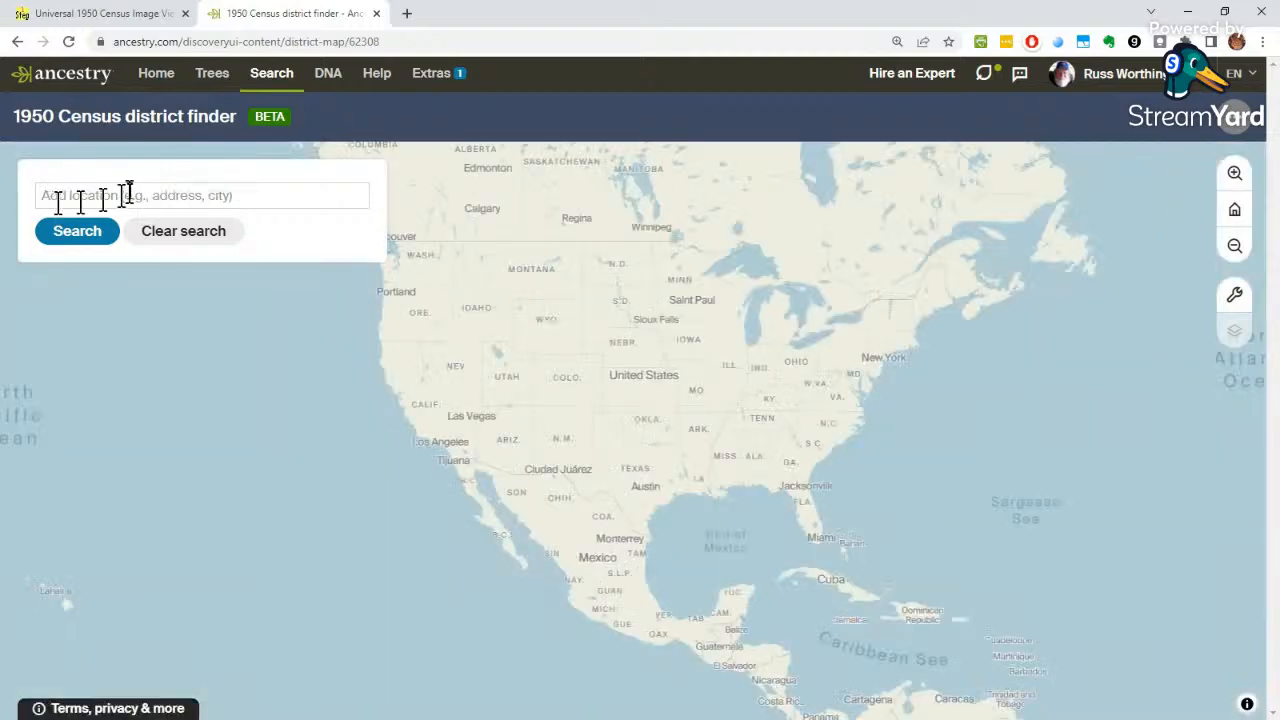
left_click(128, 194)
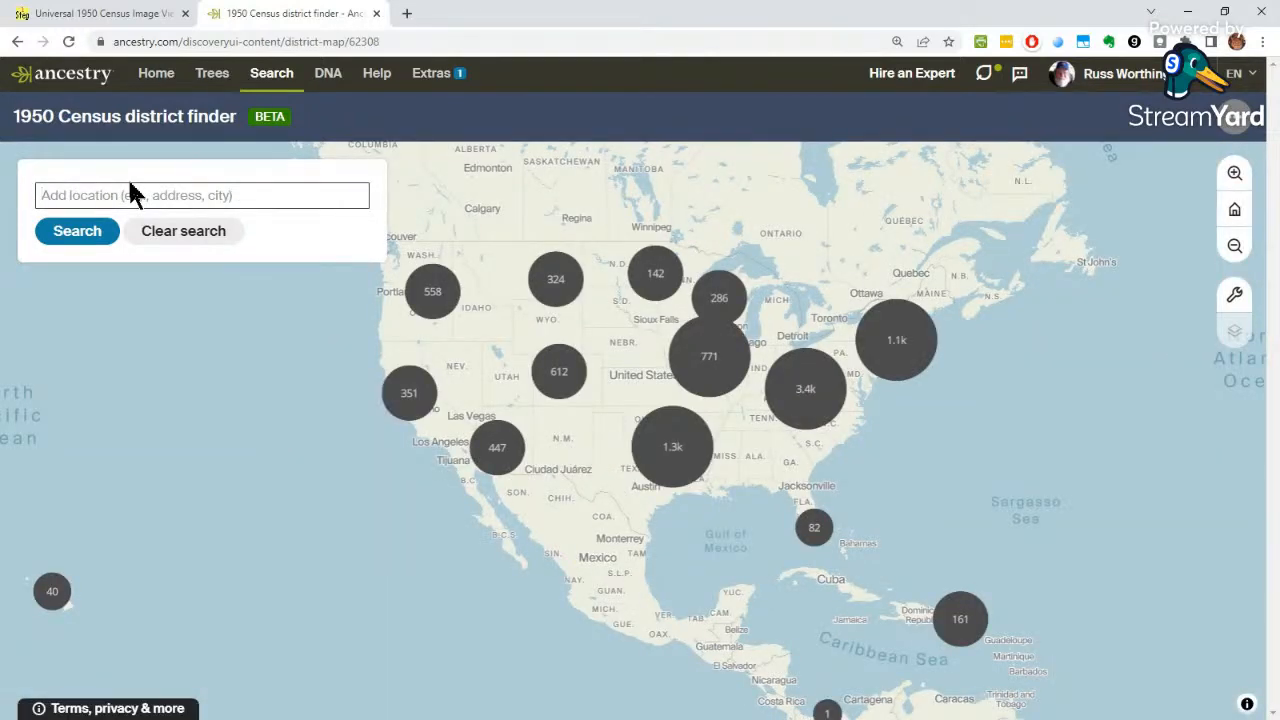
key("ctrl+v")
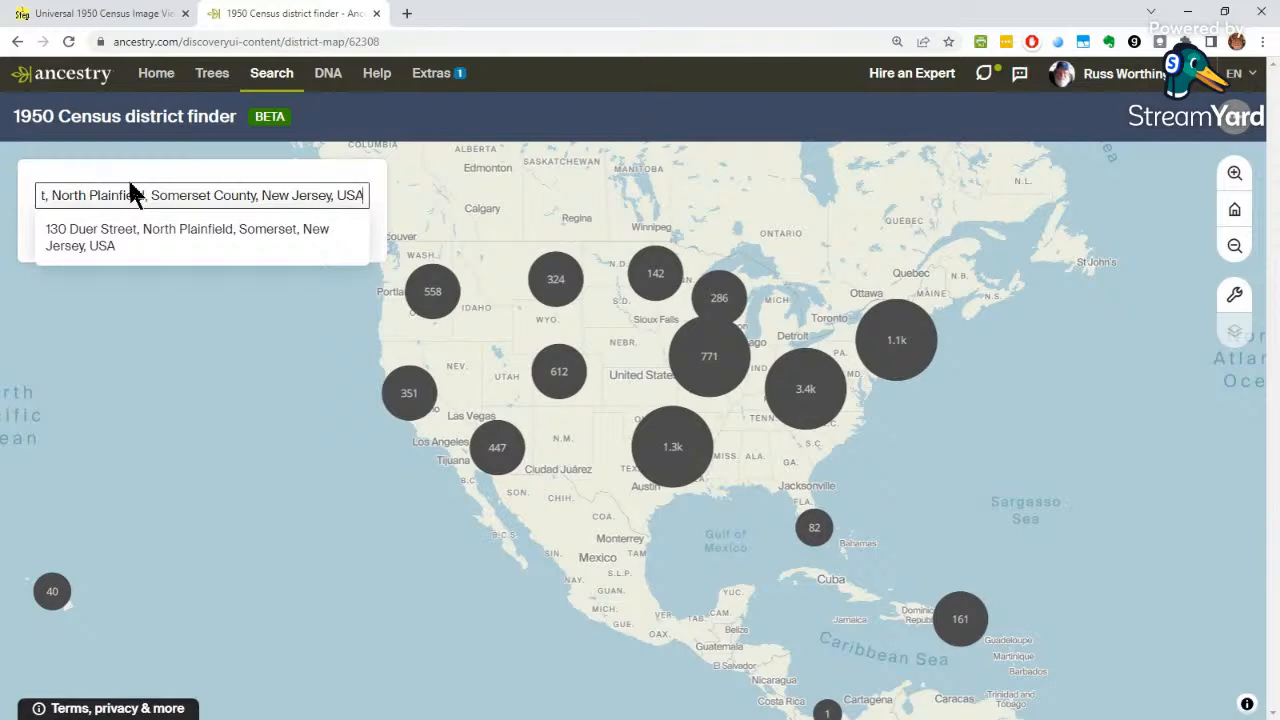
key("Return")
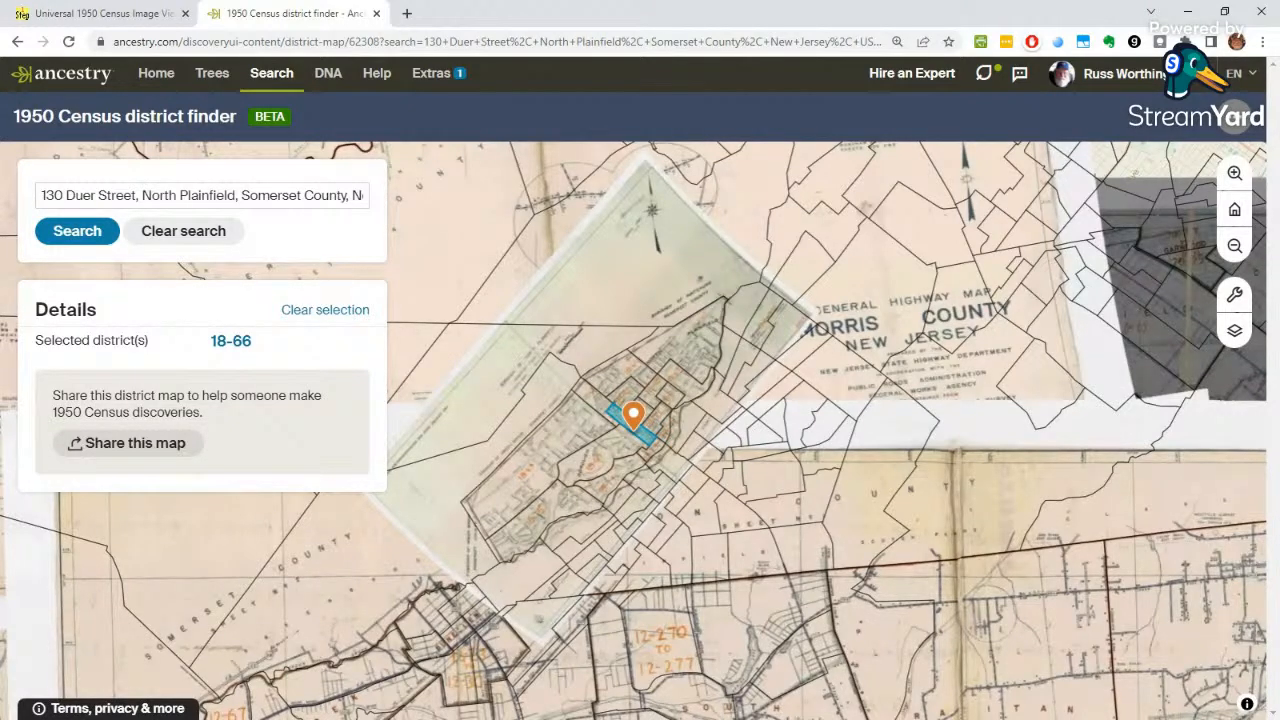
Step: Separate the Universal 1950 Census Image Viewer page into its own browser window over the district finder
middle_click(113, 22)
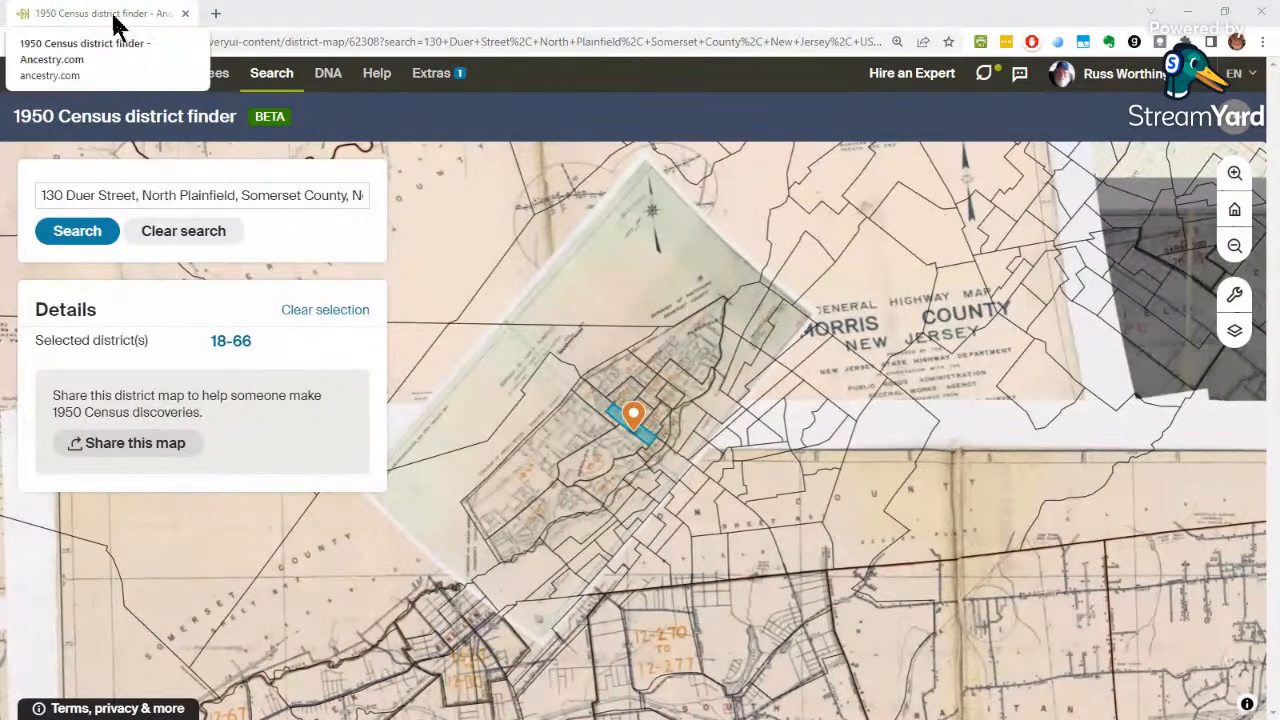
left_click_drag(2, 32, 806, 24)
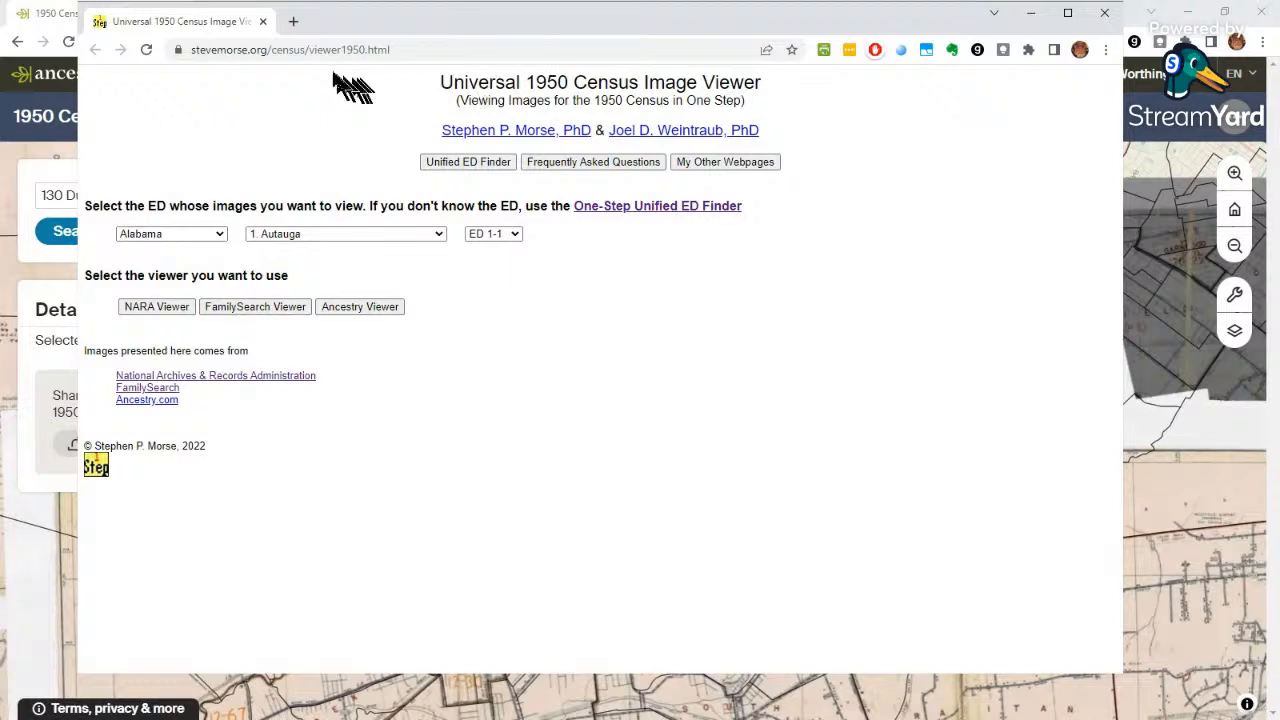
left_click(428, 48)
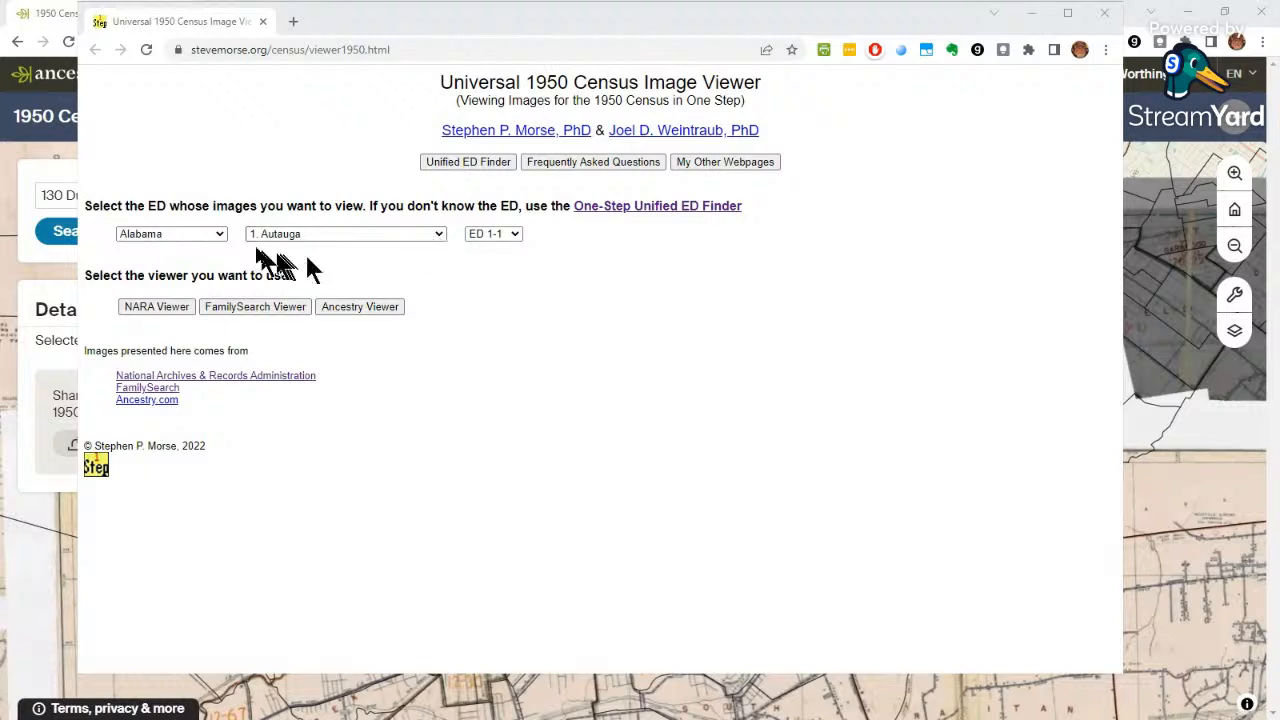
Step: Choose New Jersey and 18. Somerset in the image viewer, and move its window clear of the district finder's details
left_click(222, 234)
left_click_drag(219, 253, 222, 352)
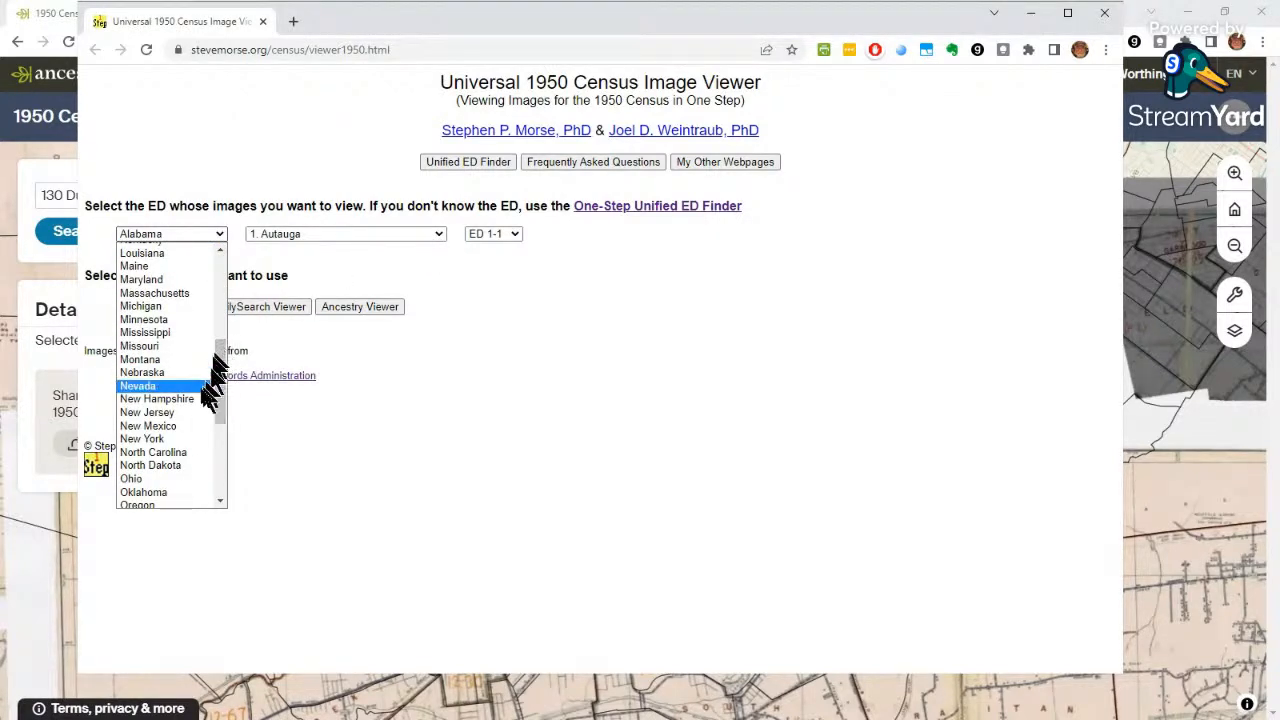
left_click(188, 413)
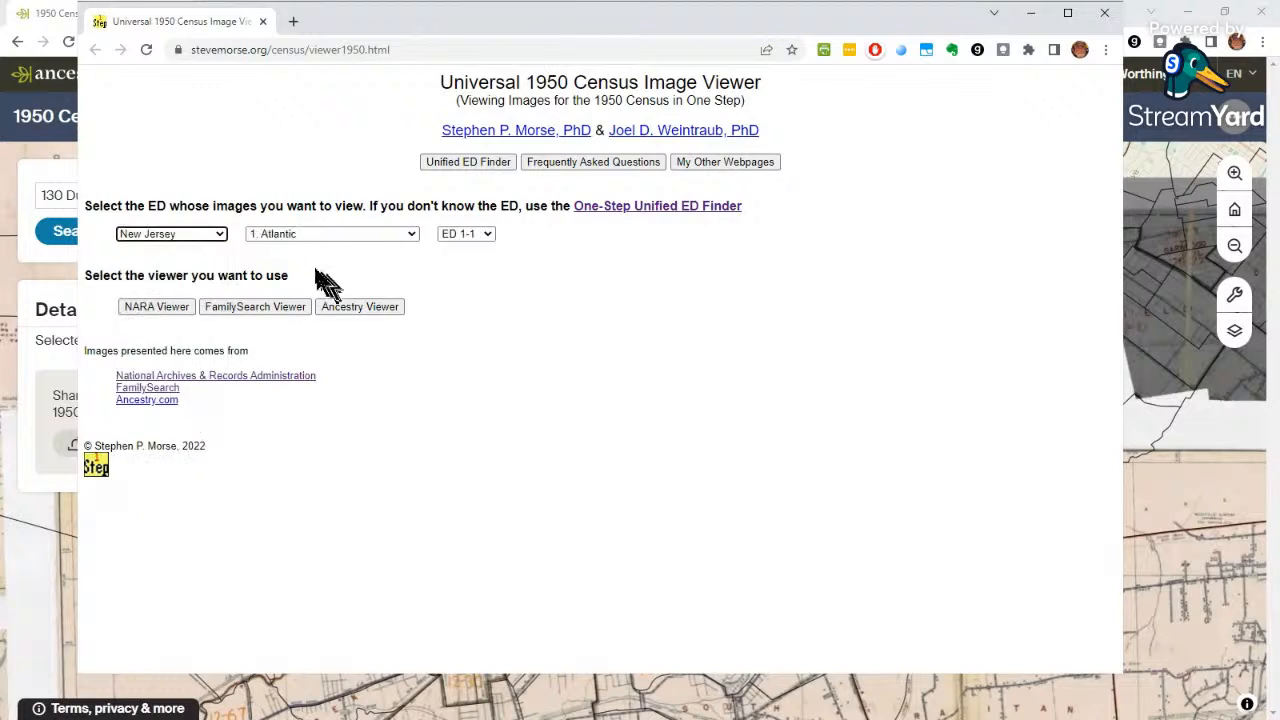
left_click(413, 240)
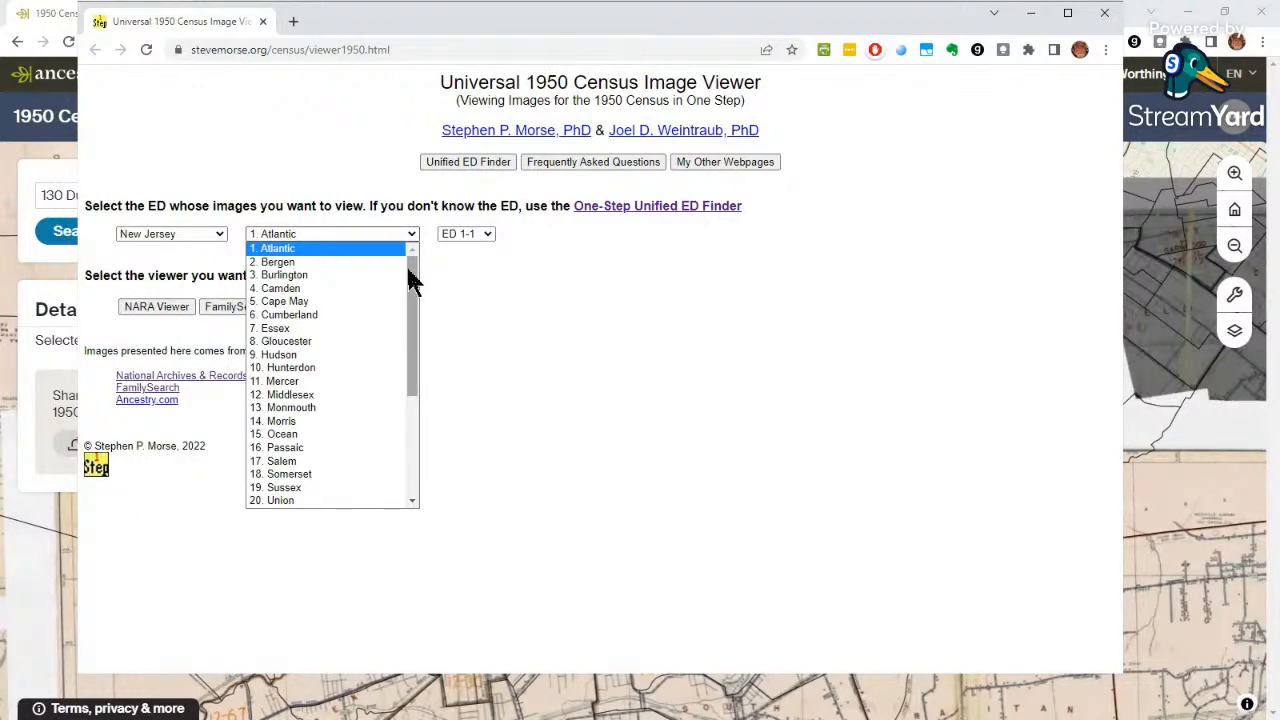
left_click_drag(413, 282, 403, 334)
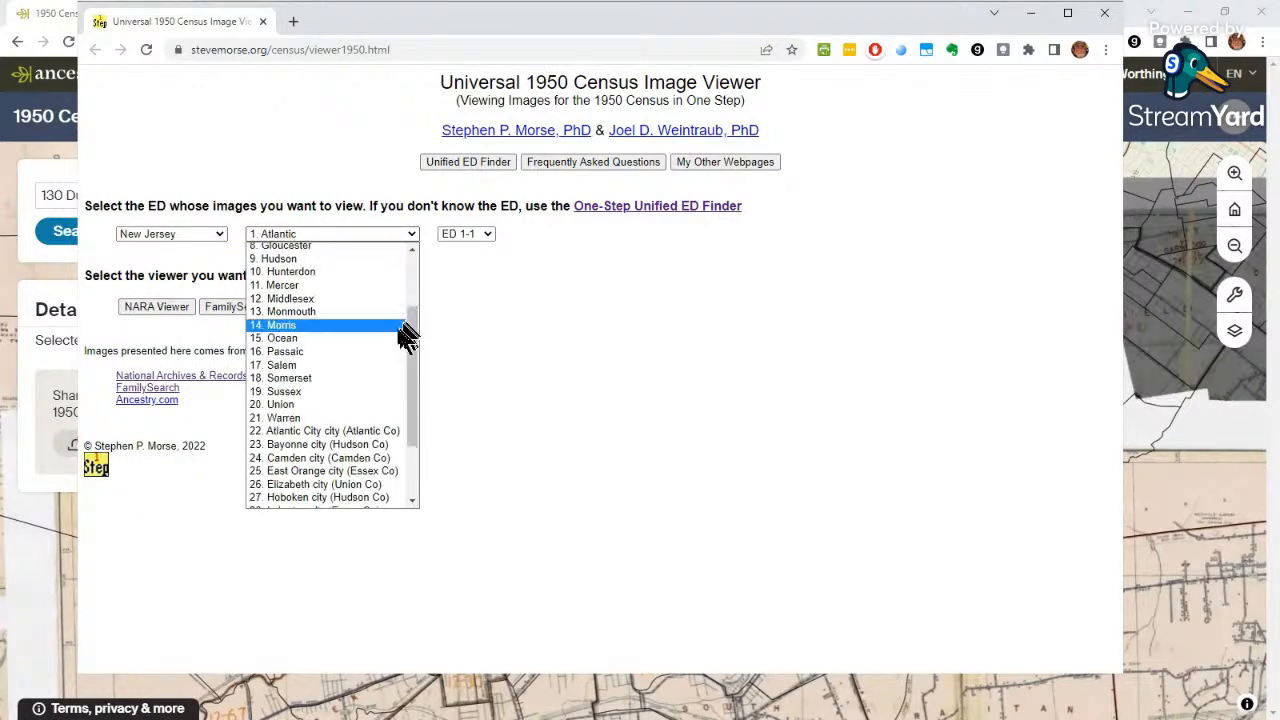
left_click(333, 378)
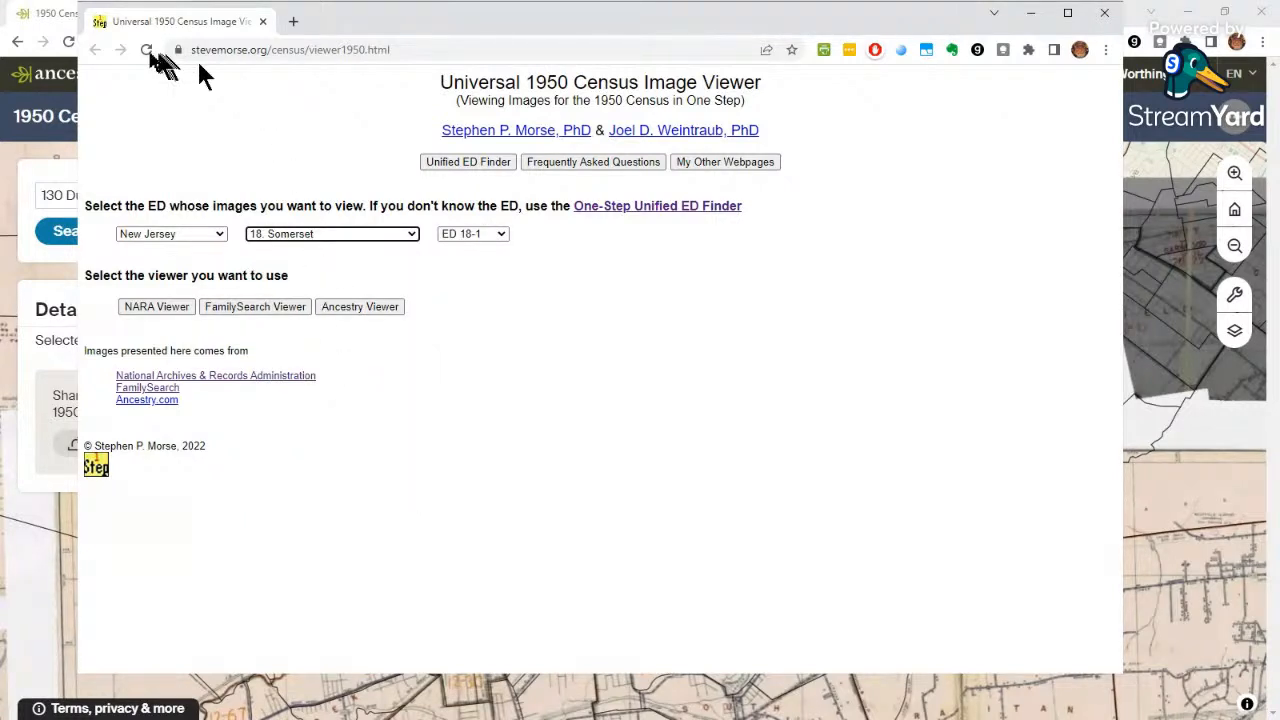
left_click_drag(349, 30, 557, 29)
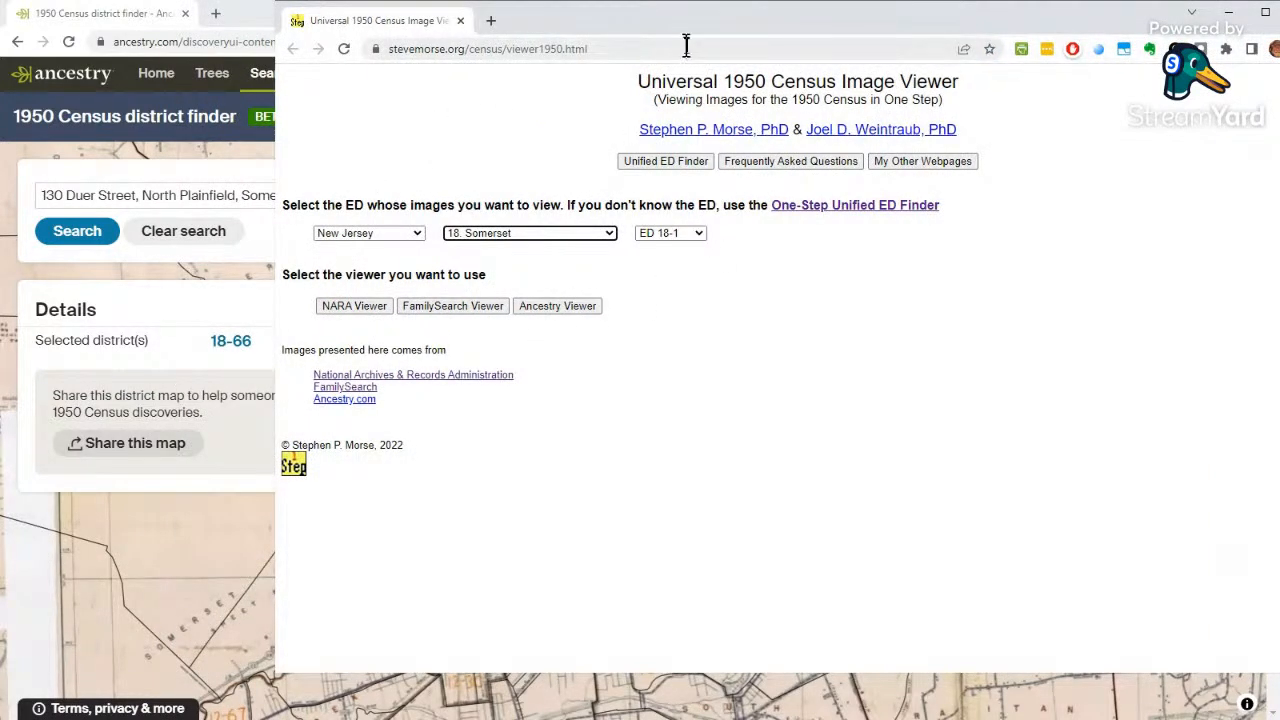
Step: Choose ED 18-66 in the Universal 1950 Census Image Viewer and open its images in the Ancestry Viewer
left_click(698, 235)
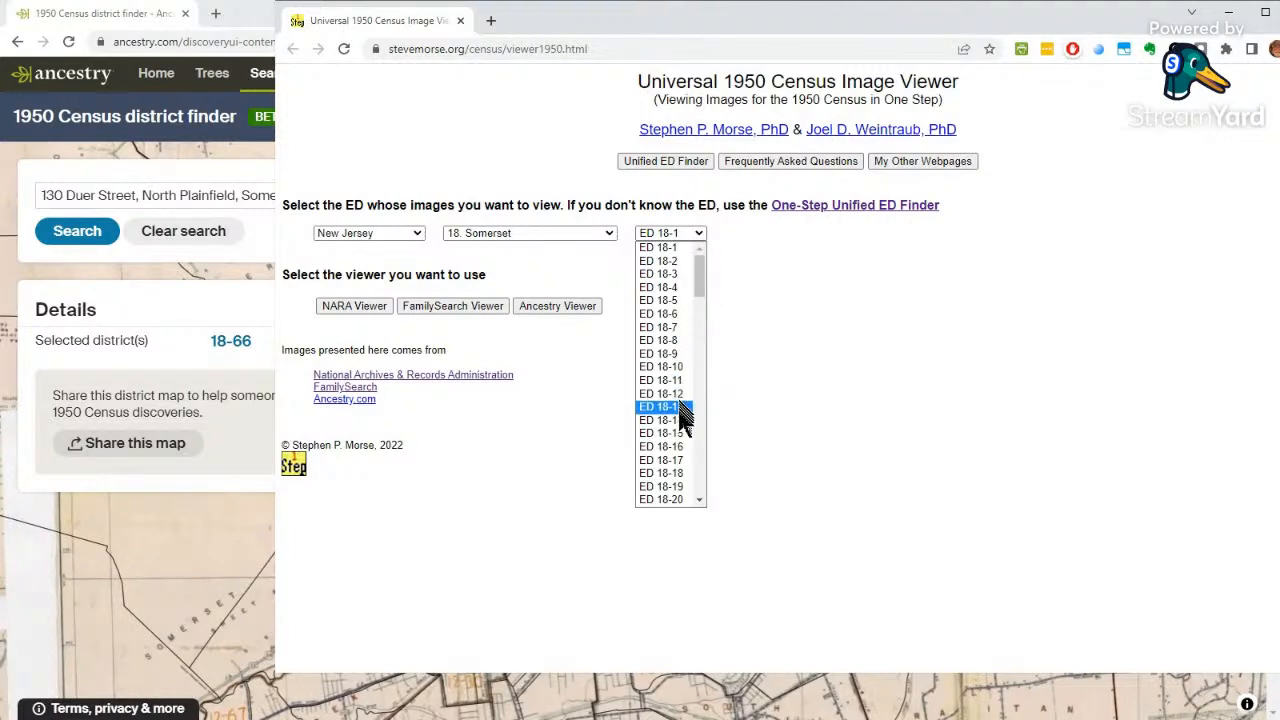
scroll(700, 485, "down", 5)
scroll(698, 490, "down", 8)
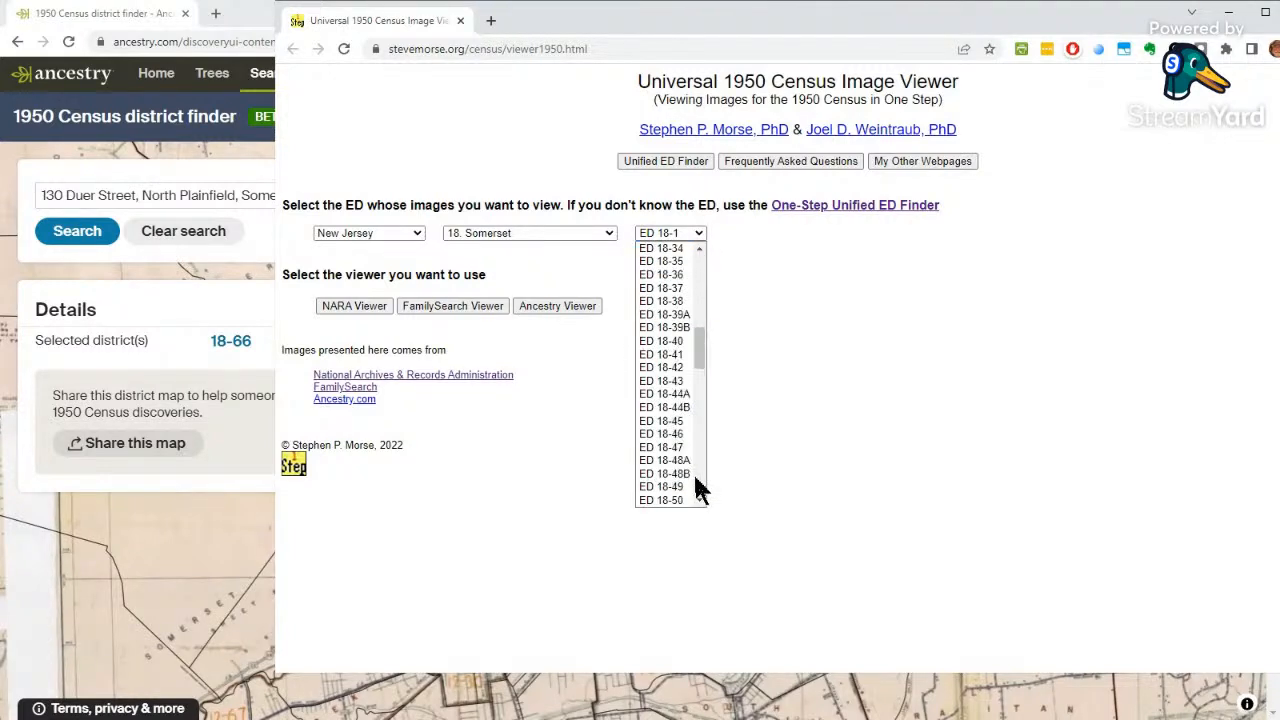
left_click(692, 481)
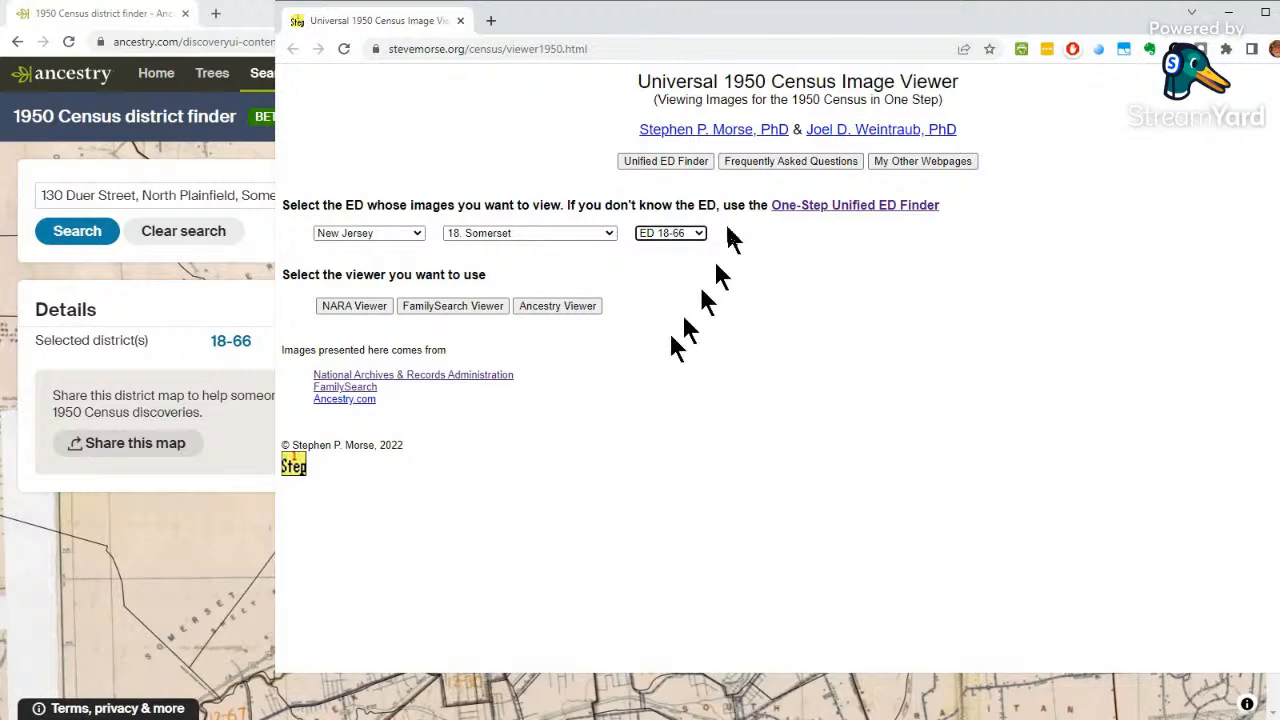
left_click_drag(697, 30, 555, 30)
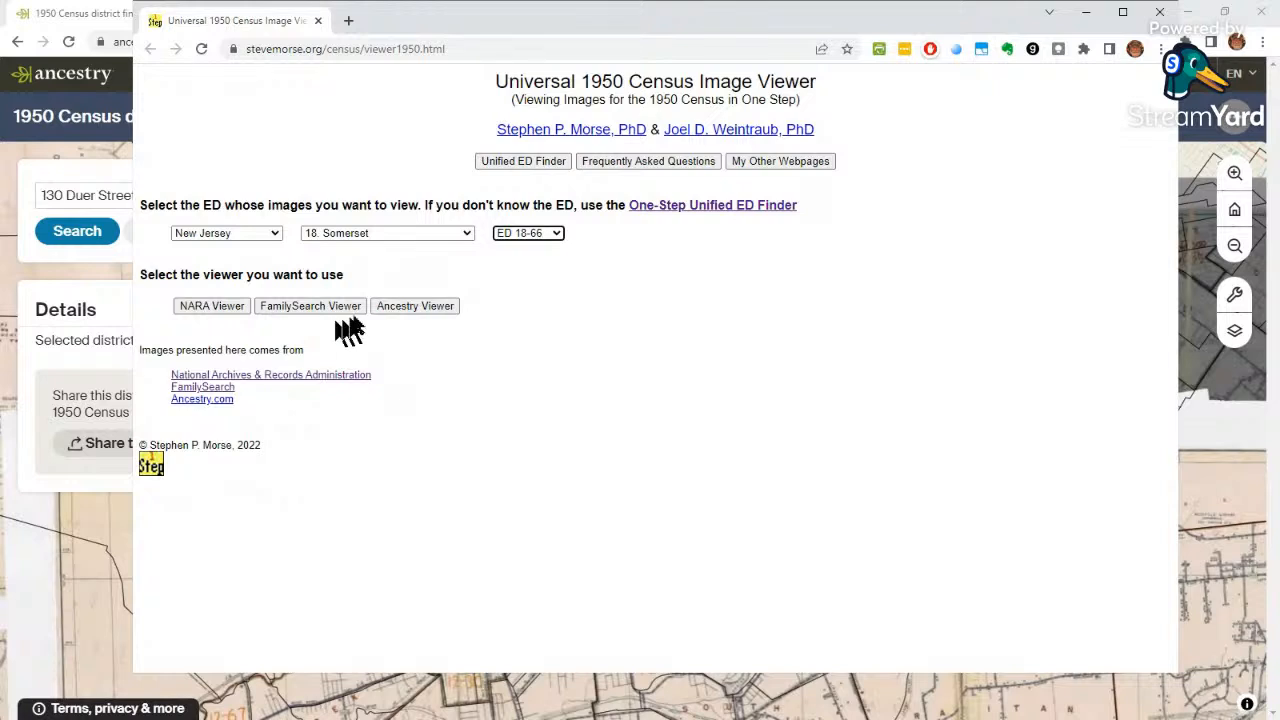
left_click(403, 309)
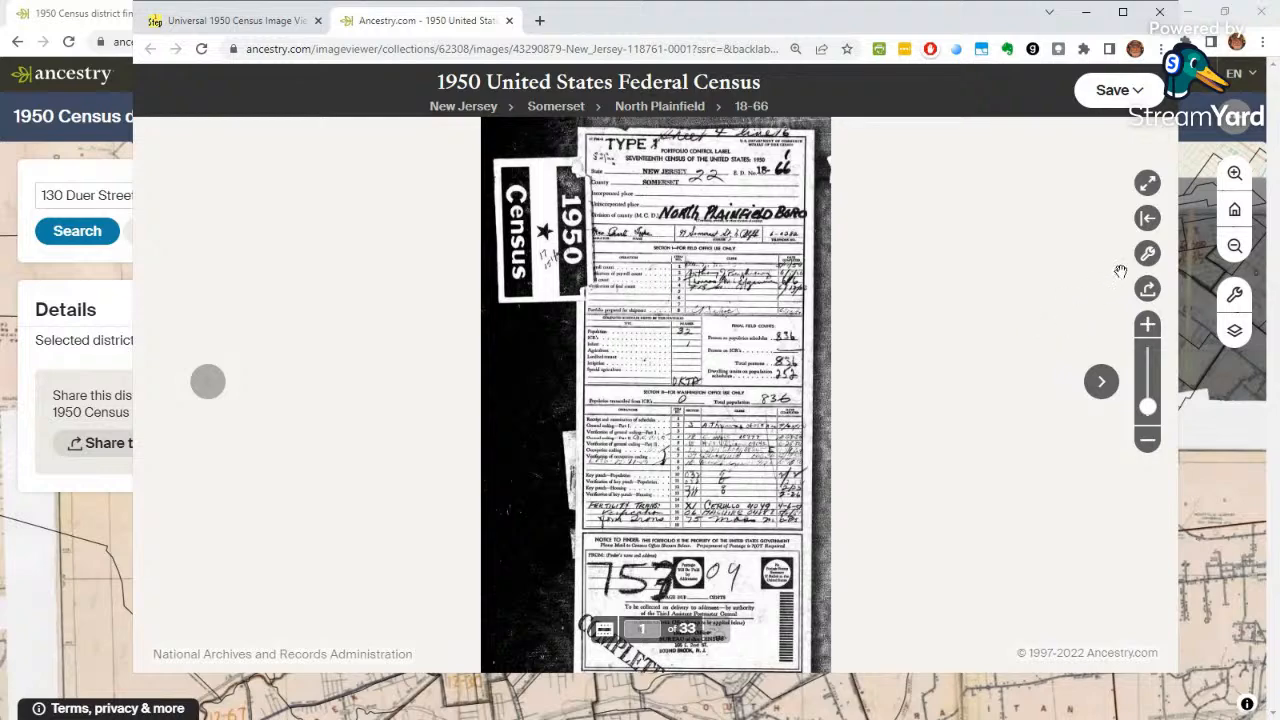
Step: Advance to image 2, rotate it right and zoom in on the street name and house number columns
left_click(1104, 382)
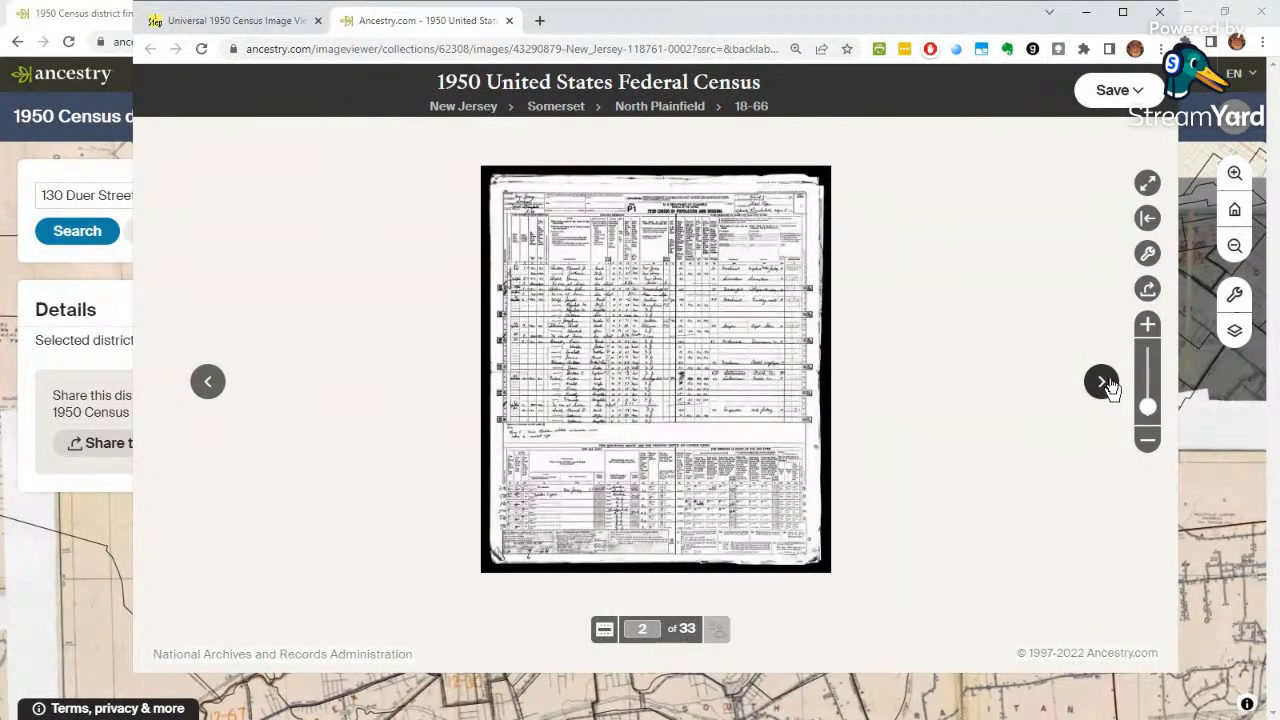
scroll(826, 240, "up", 2)
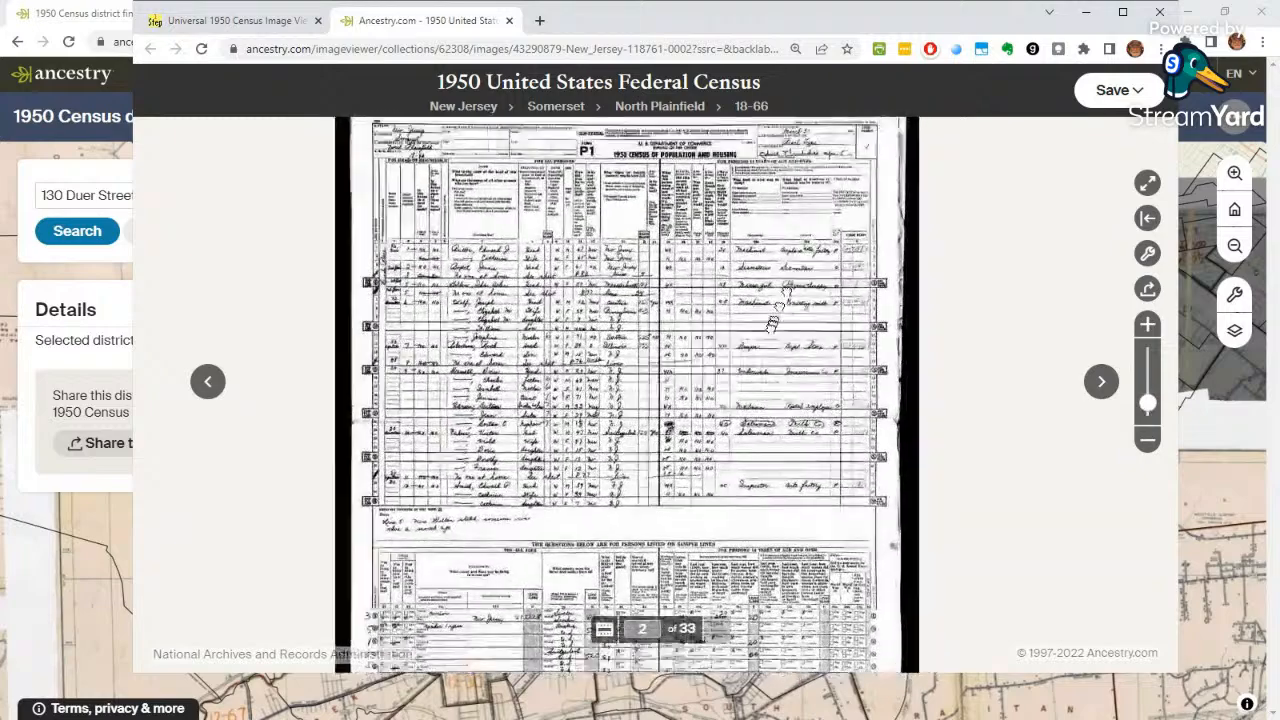
left_click(1149, 257)
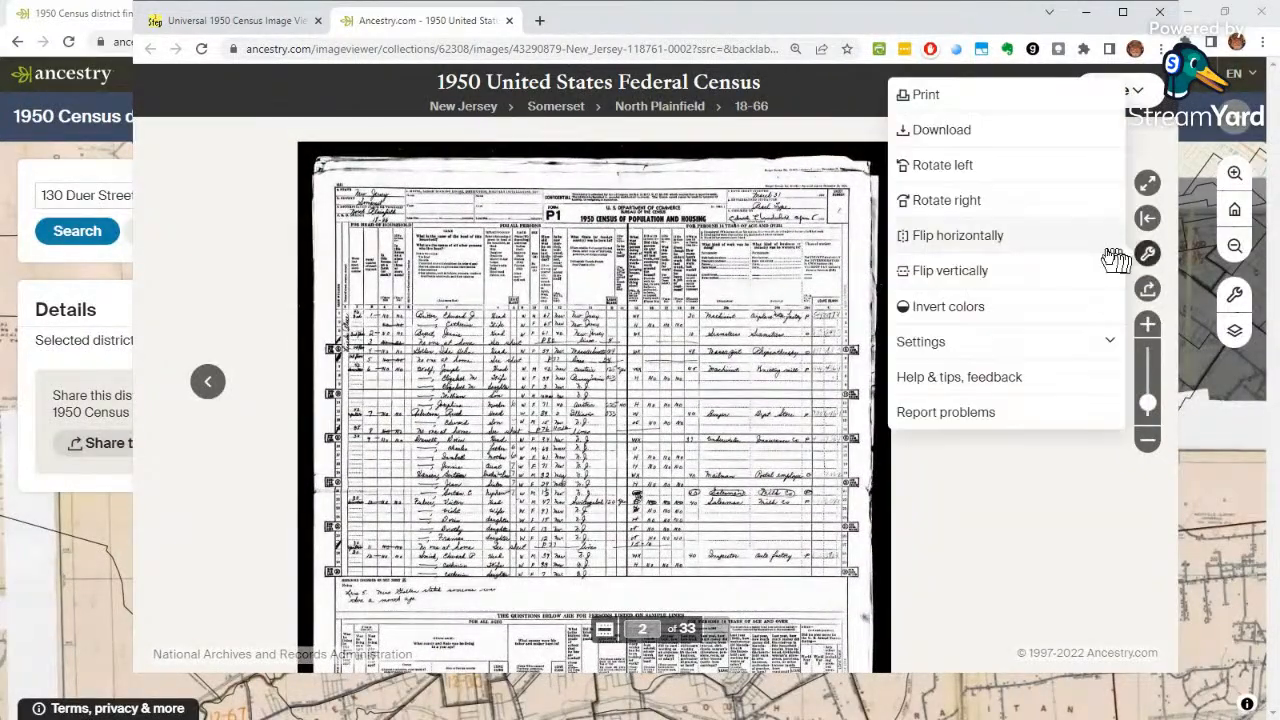
left_click(1030, 201)
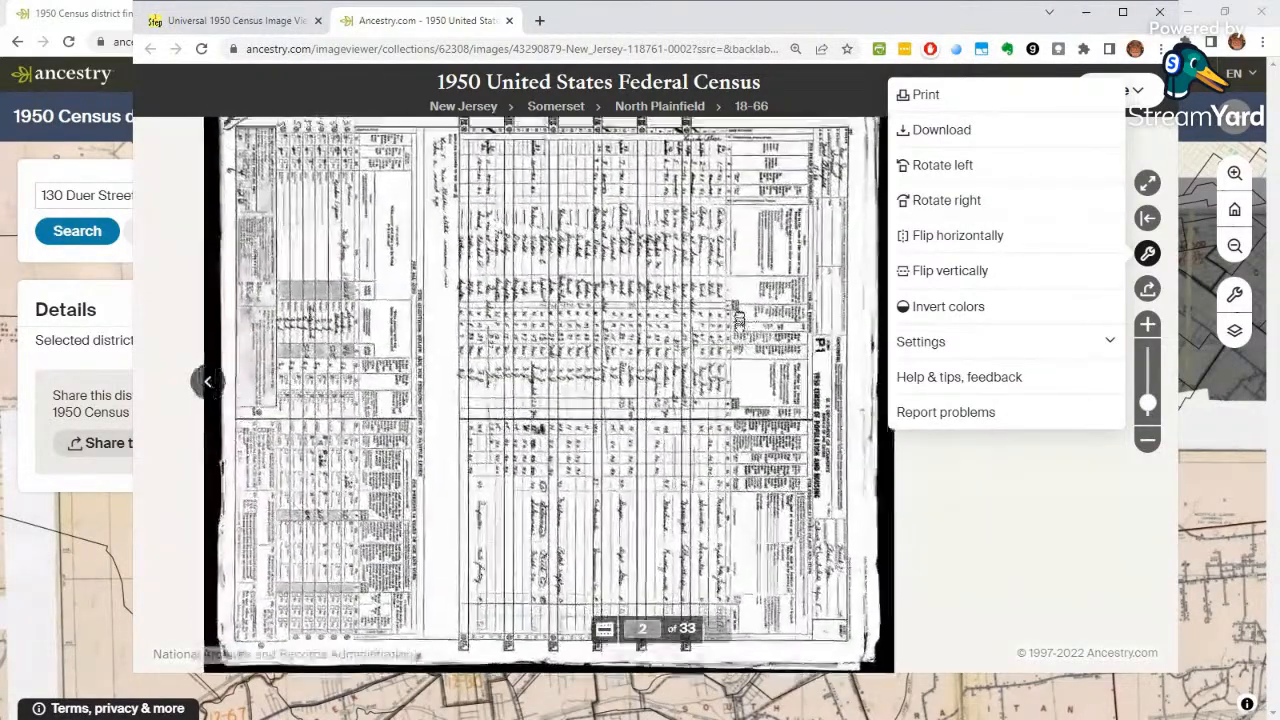
left_click_drag(740, 321, 745, 498)
scroll(740, 362, "up", 3)
scroll(746, 503, "up", 3)
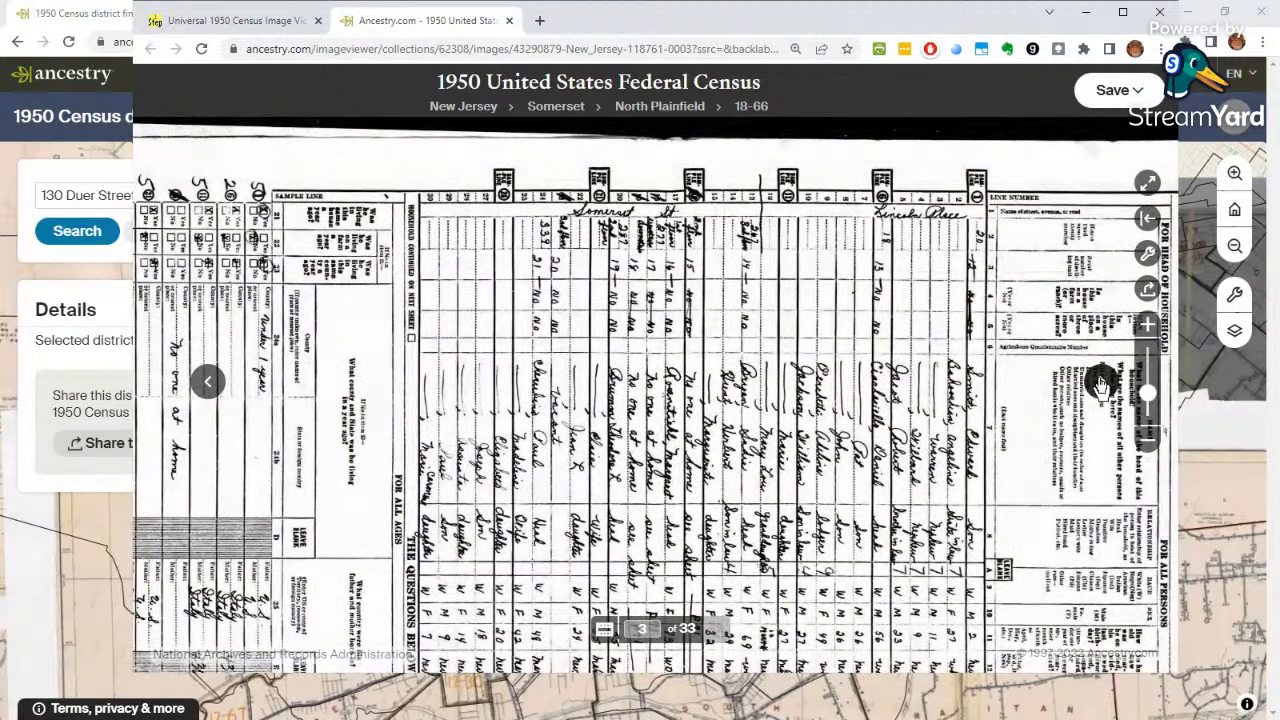
Step: Page through the census images up to image 14, checking the street names and house numbers for the searched address
left_click(1101, 381)
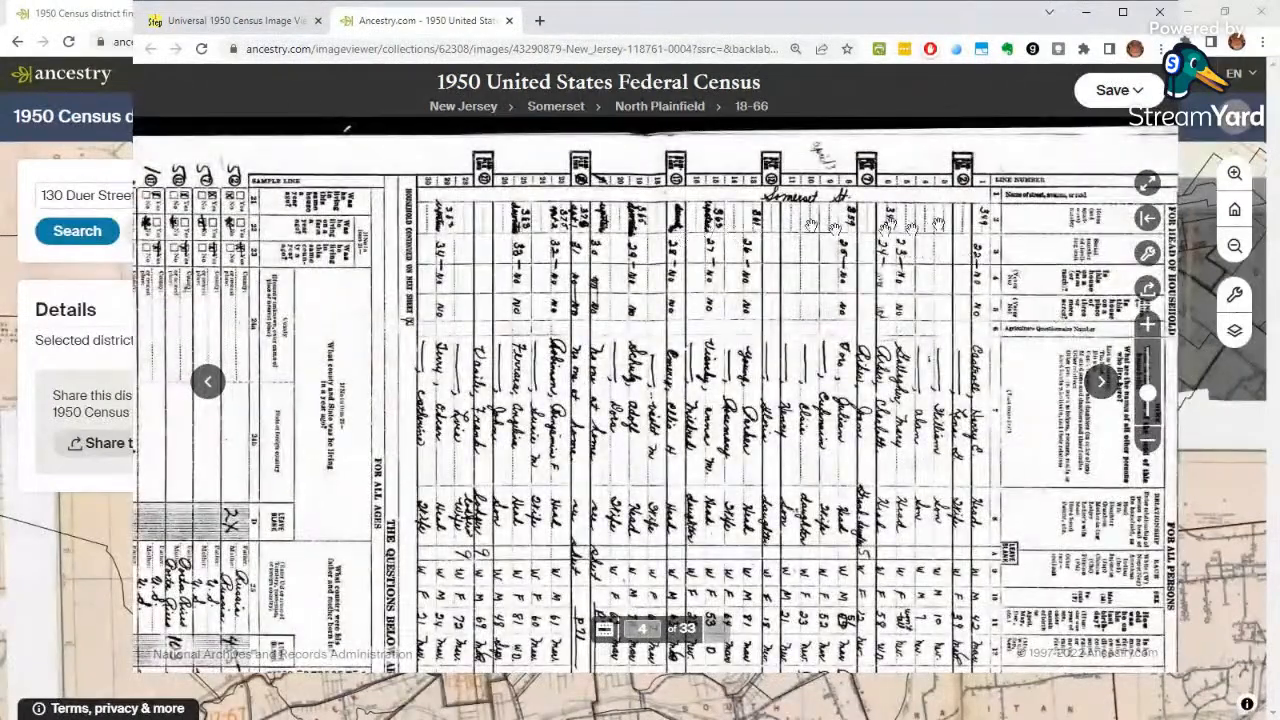
left_click(1104, 381)
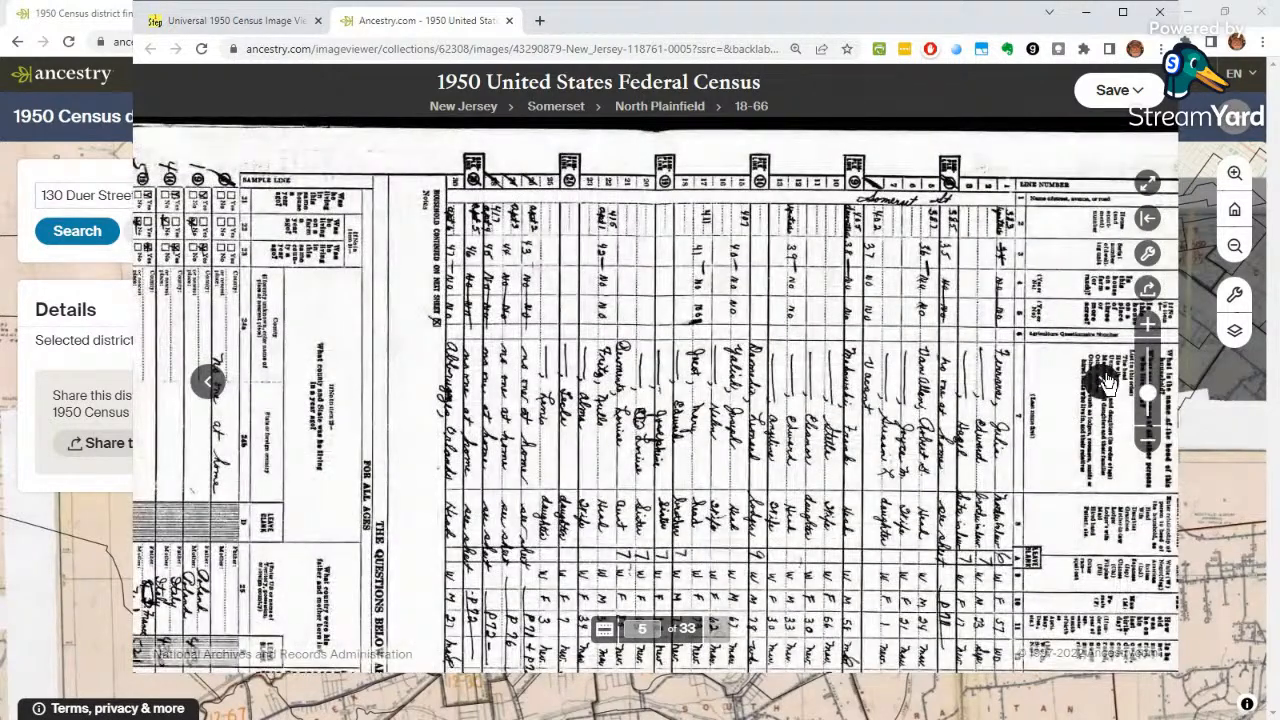
left_click(1104, 381)
left_click(1104, 381)
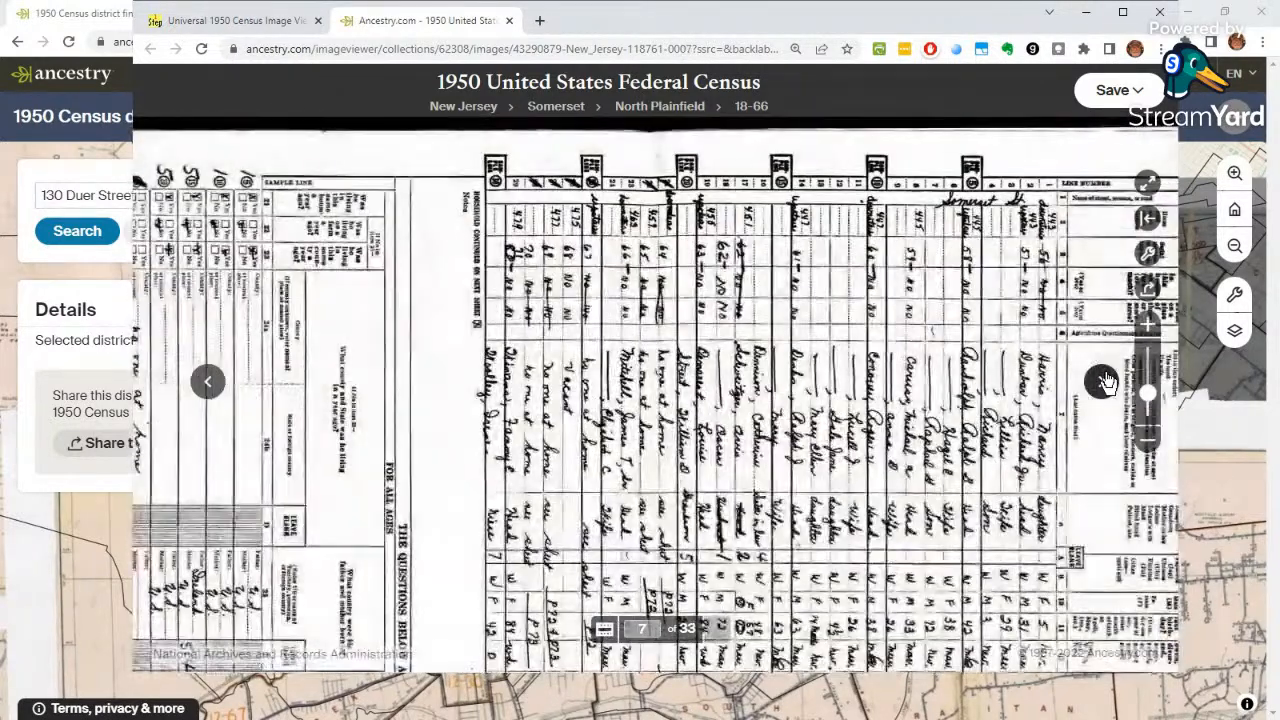
left_click(1104, 381)
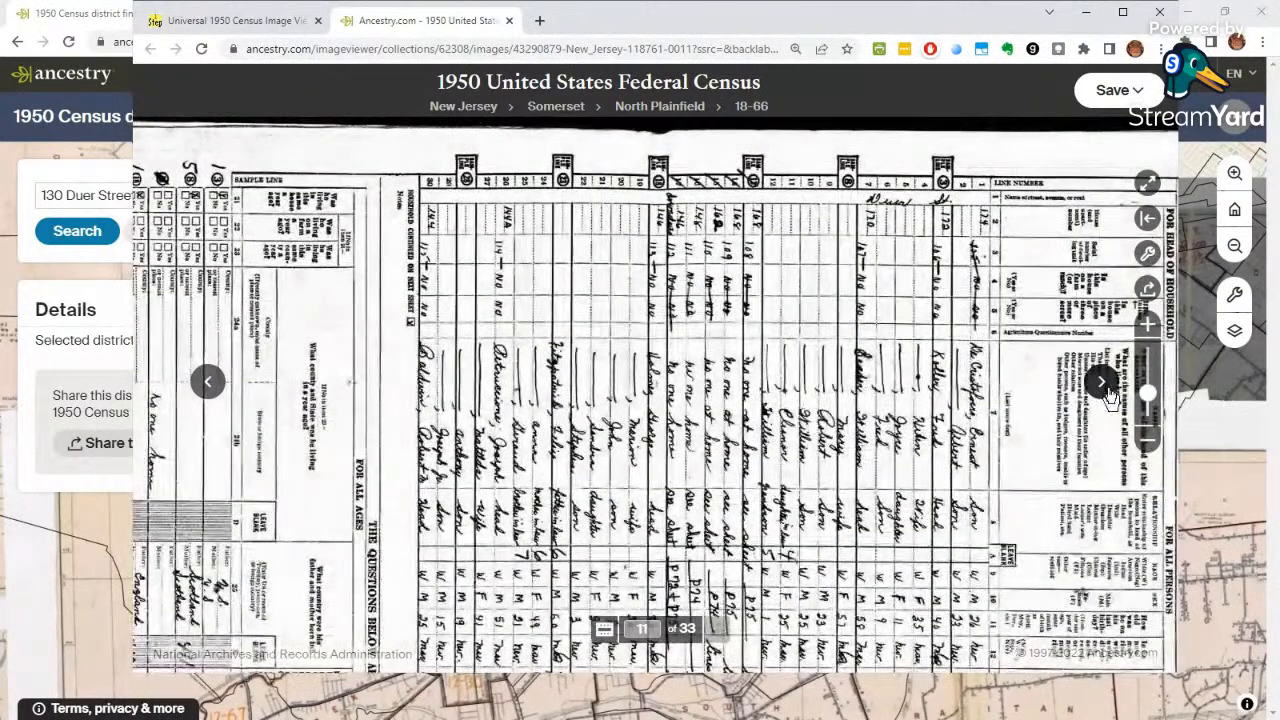
left_click(1105, 397)
left_click(1105, 397)
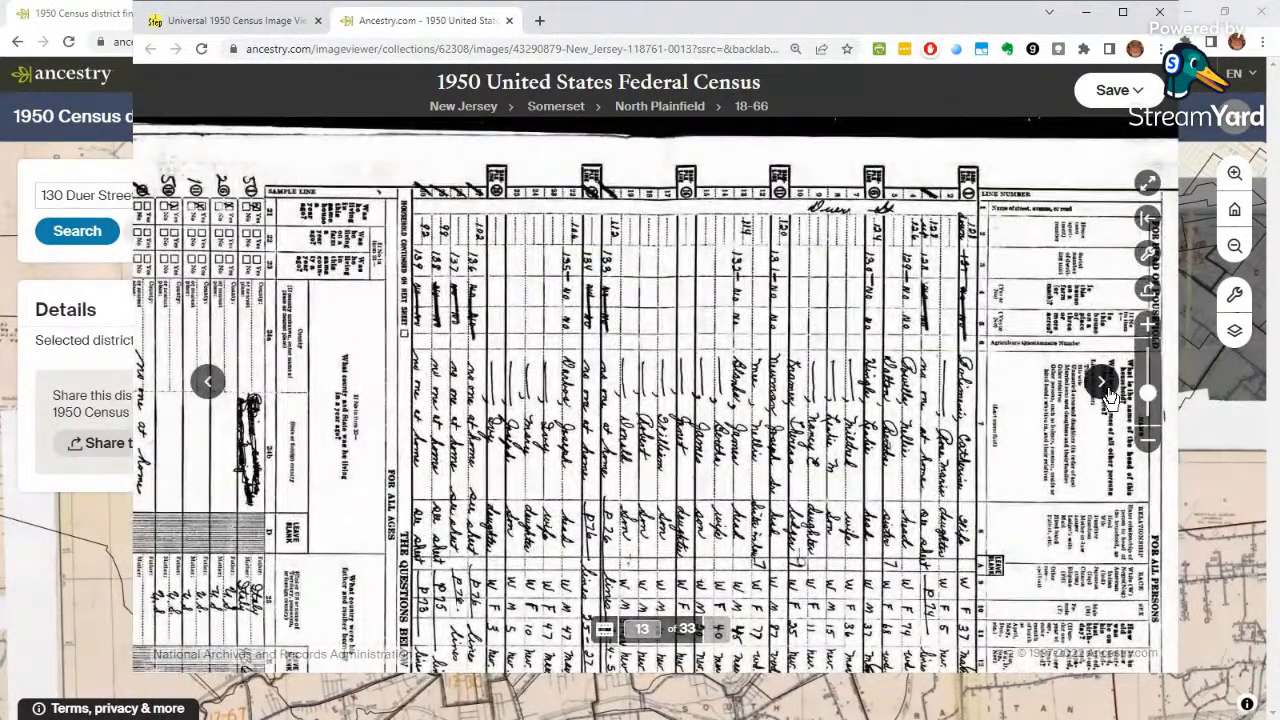
left_click(1105, 397)
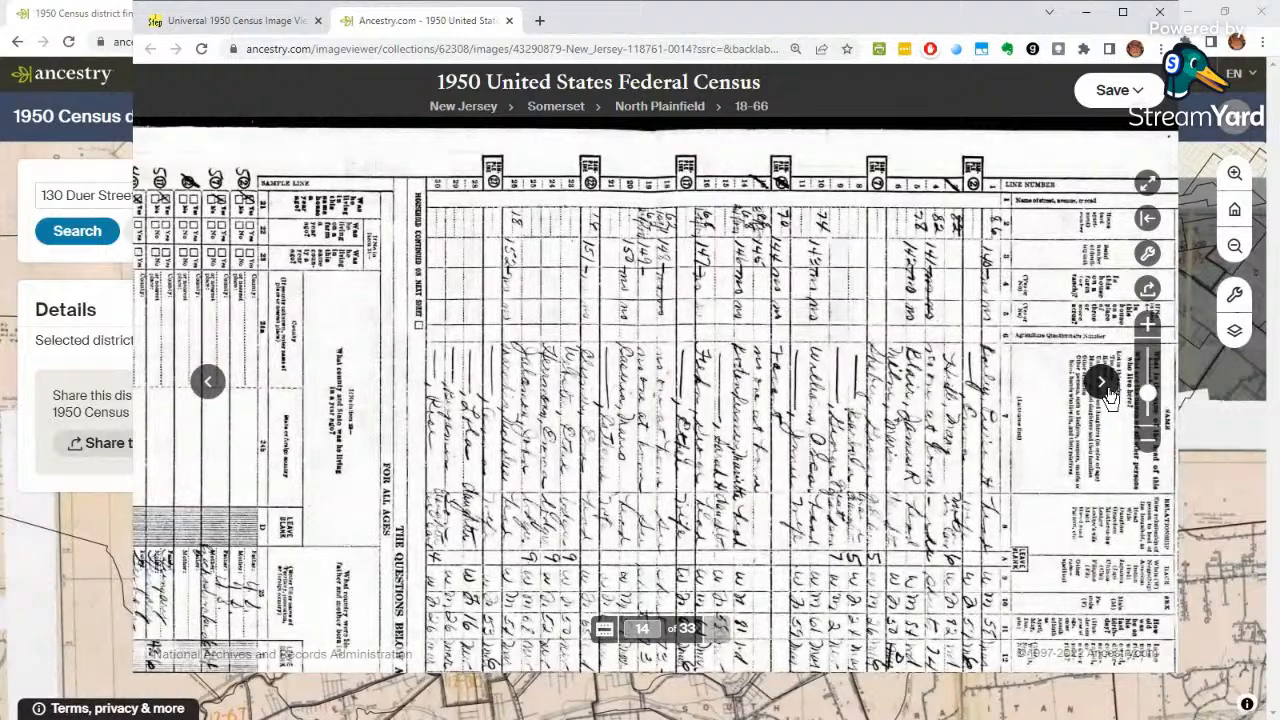
left_click(210, 382)
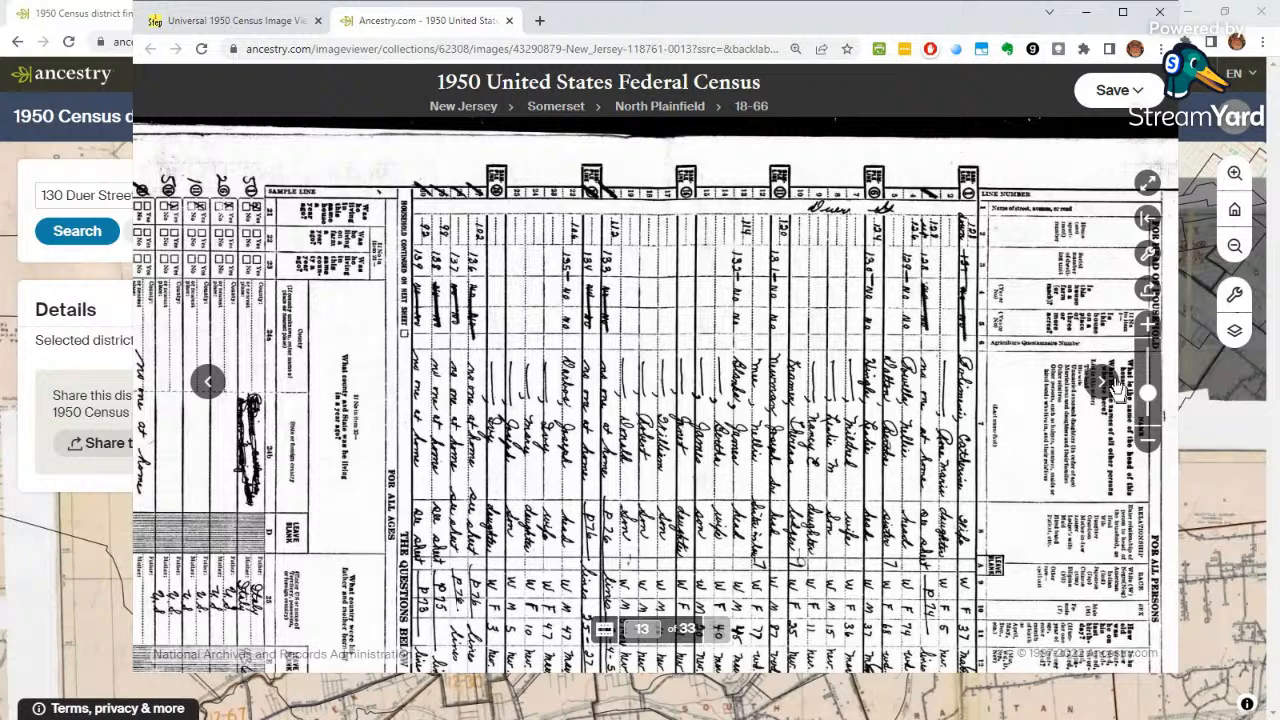
left_click(1101, 380)
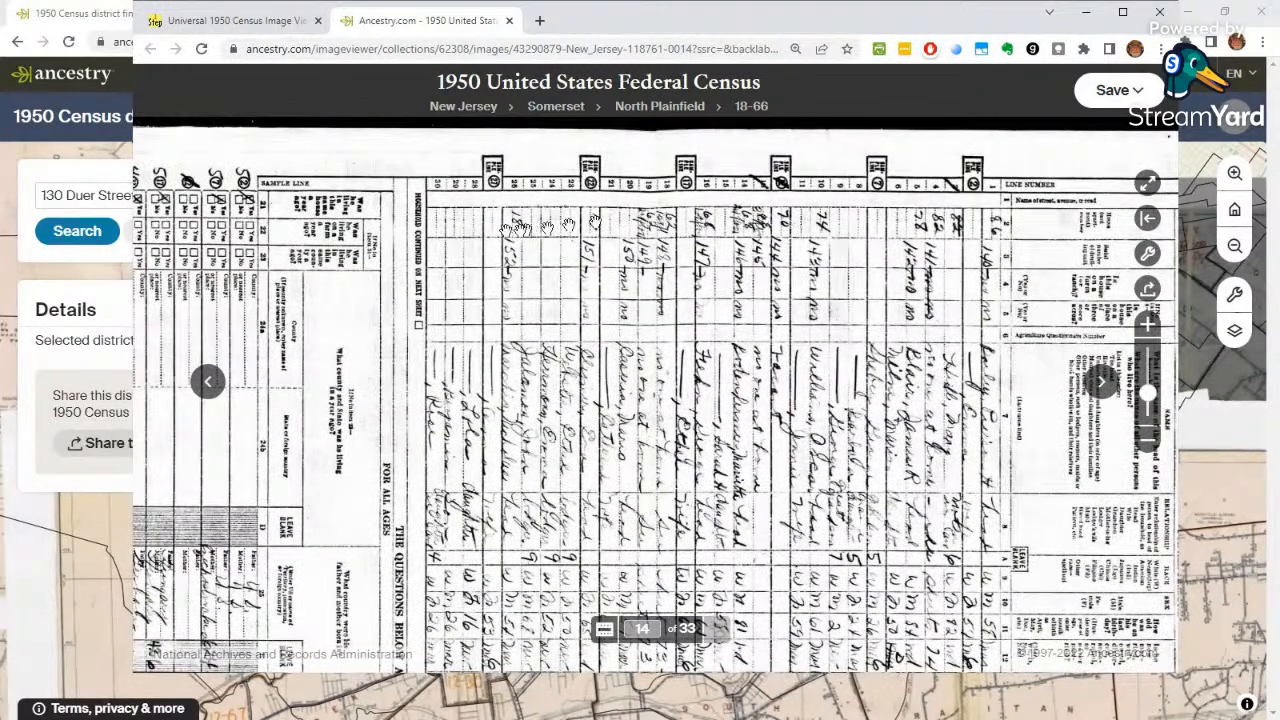
Step: Jump to image 17 and back to image 12 to look for the searched house number
left_click(632, 626)
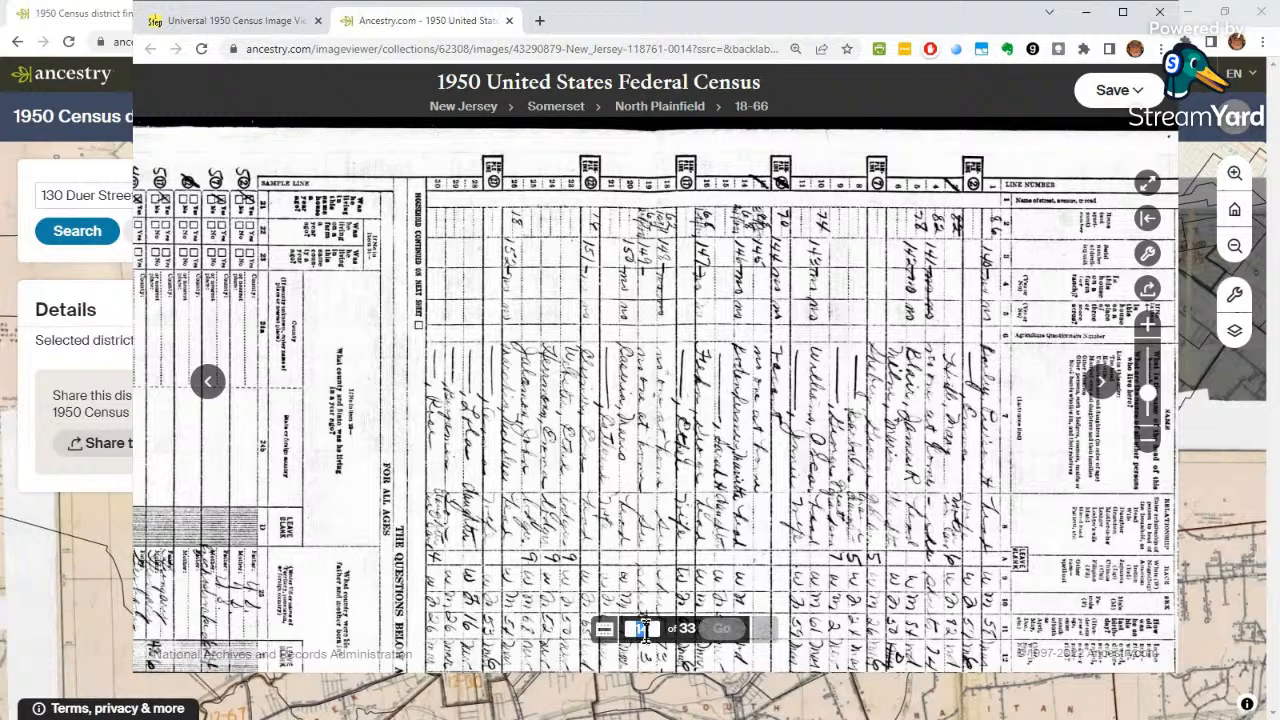
type("17")
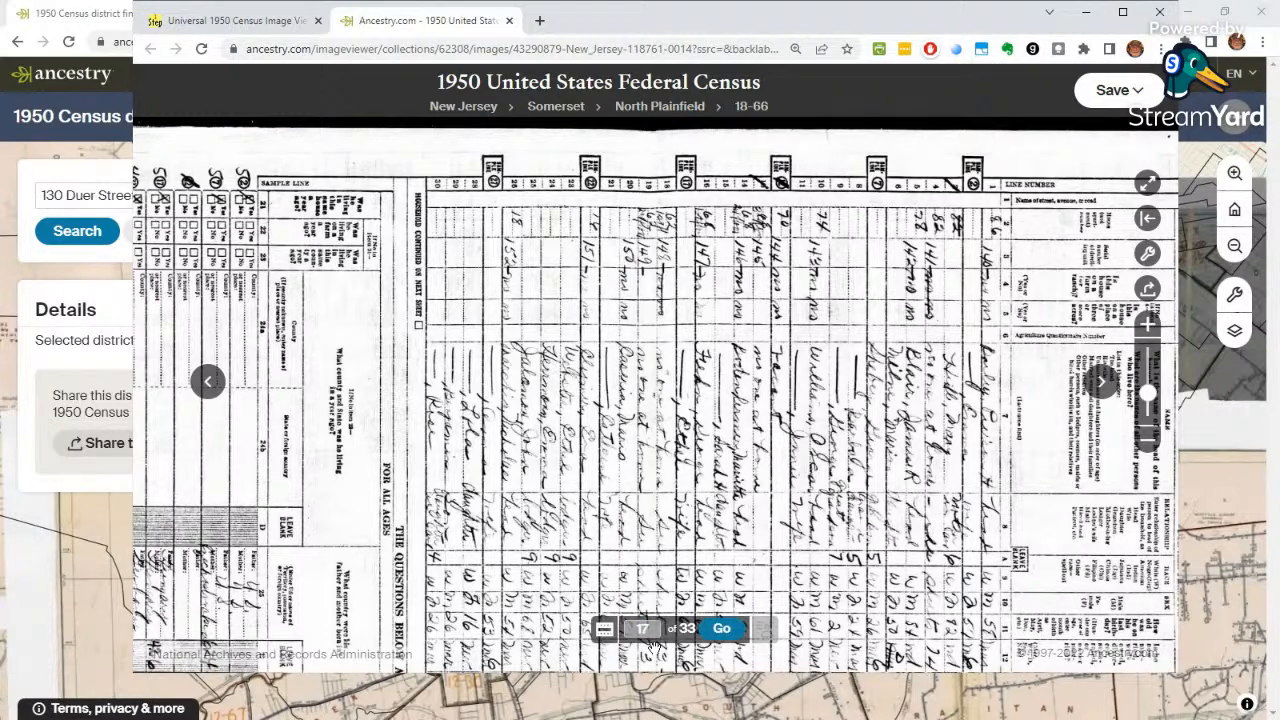
key("Return")
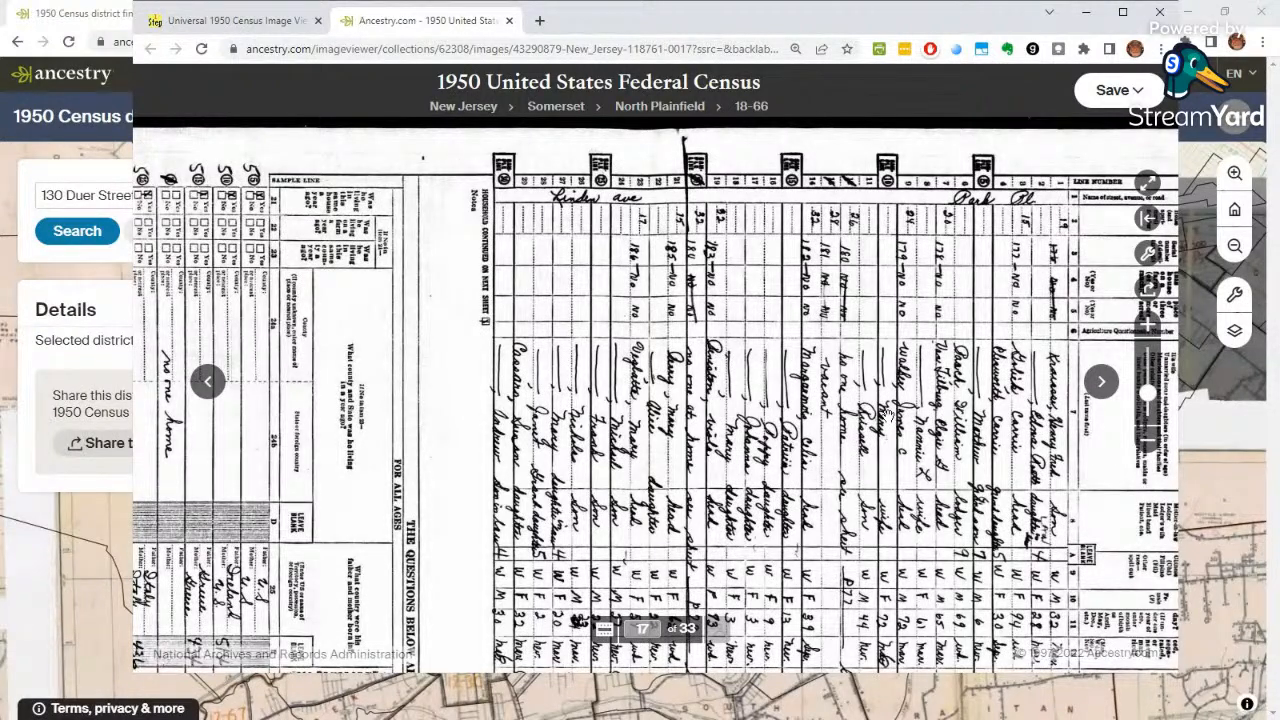
left_click(645, 628)
type("12")
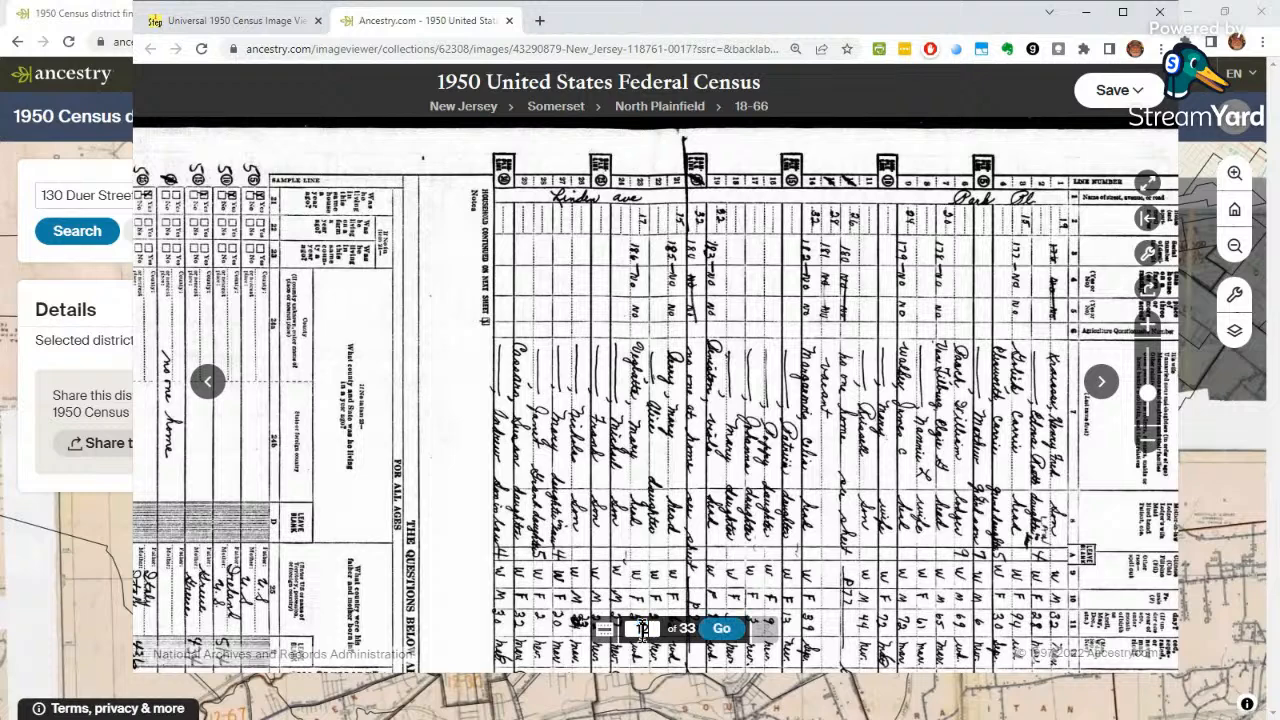
key("Return")
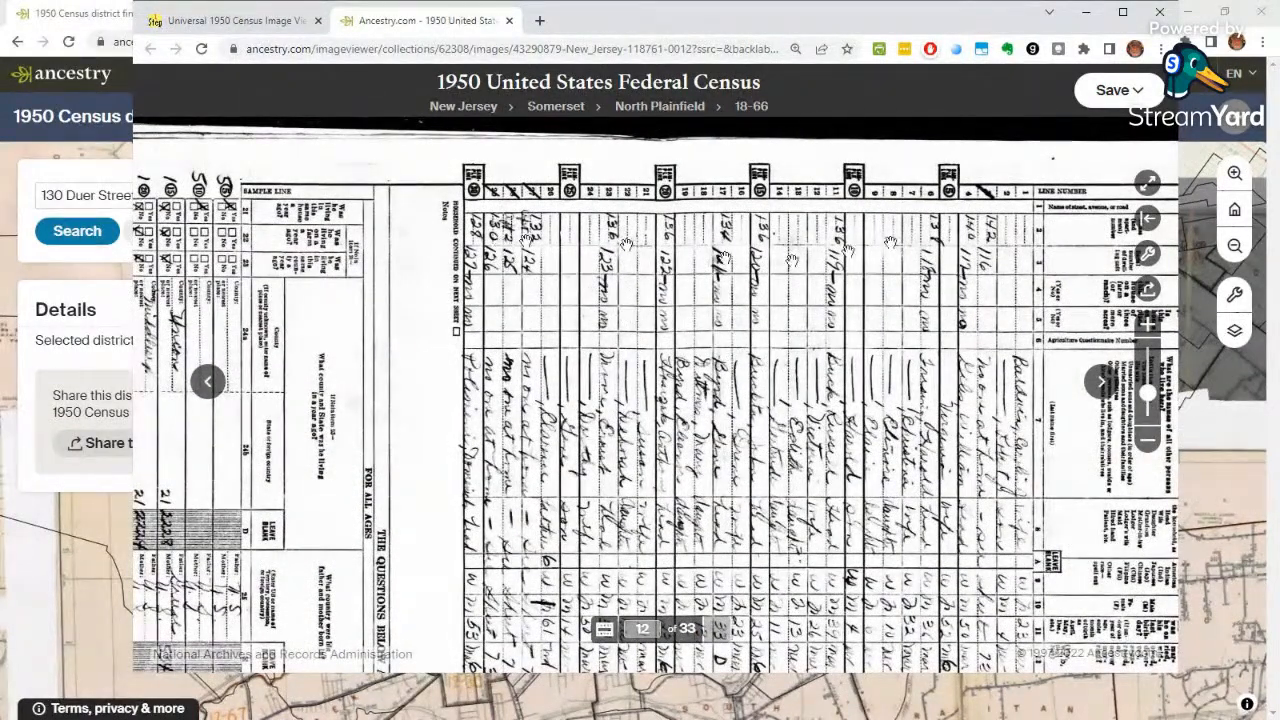
Step: Rotate image 12 left to upright and examine the handwritten lines for the searched house number
left_click(1146, 255)
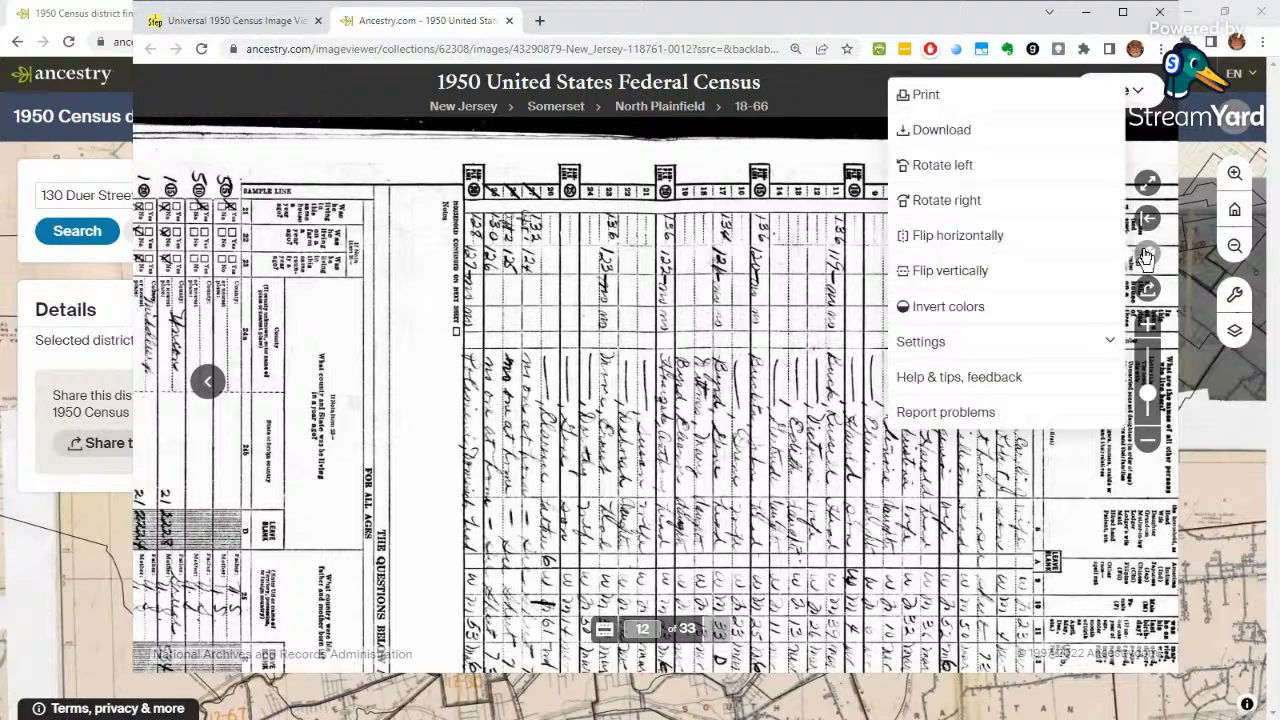
left_click(1018, 167)
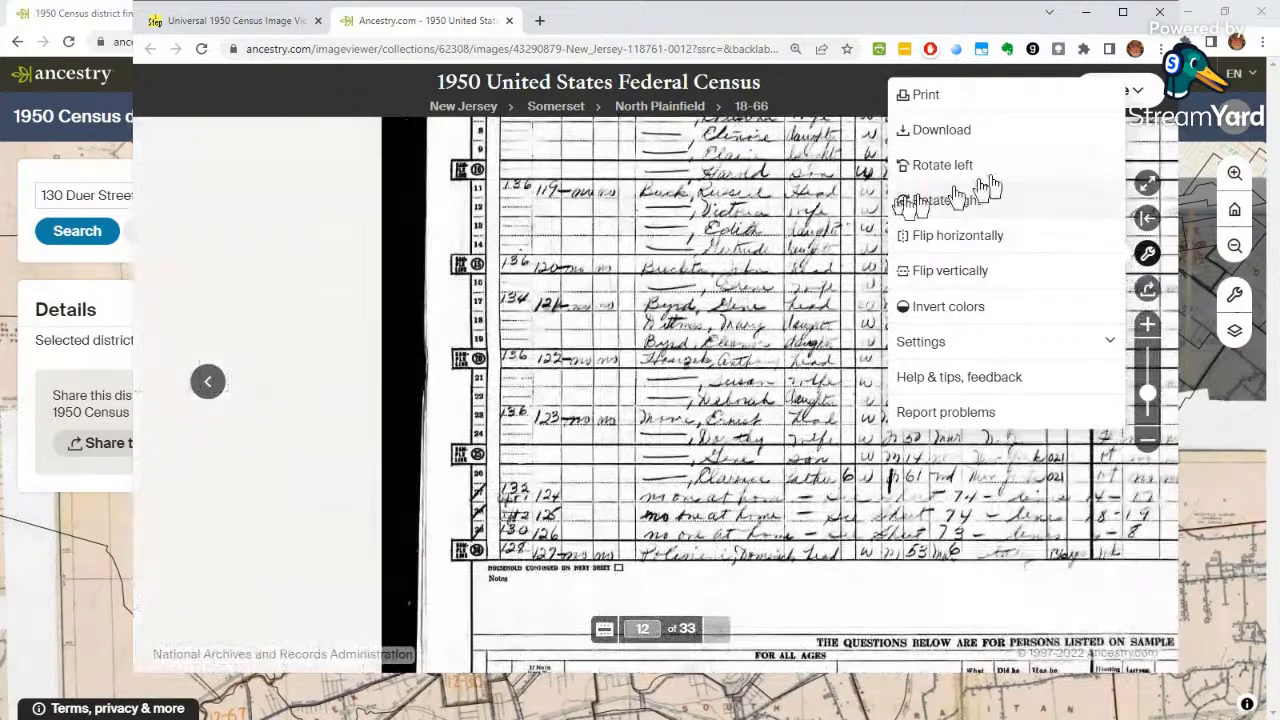
left_click_drag(784, 278, 712, 256)
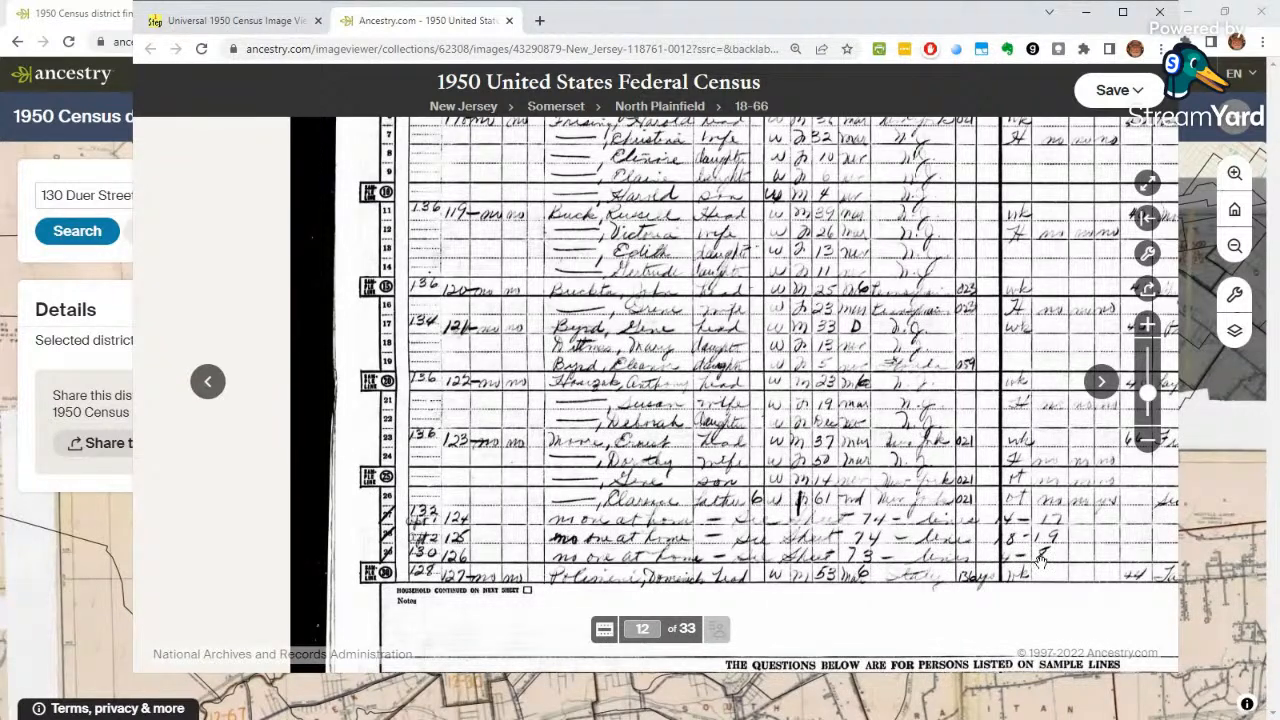
Step: Jump to the last image, 33, to check its sheet number, and go back to image 26
double_click(653, 629)
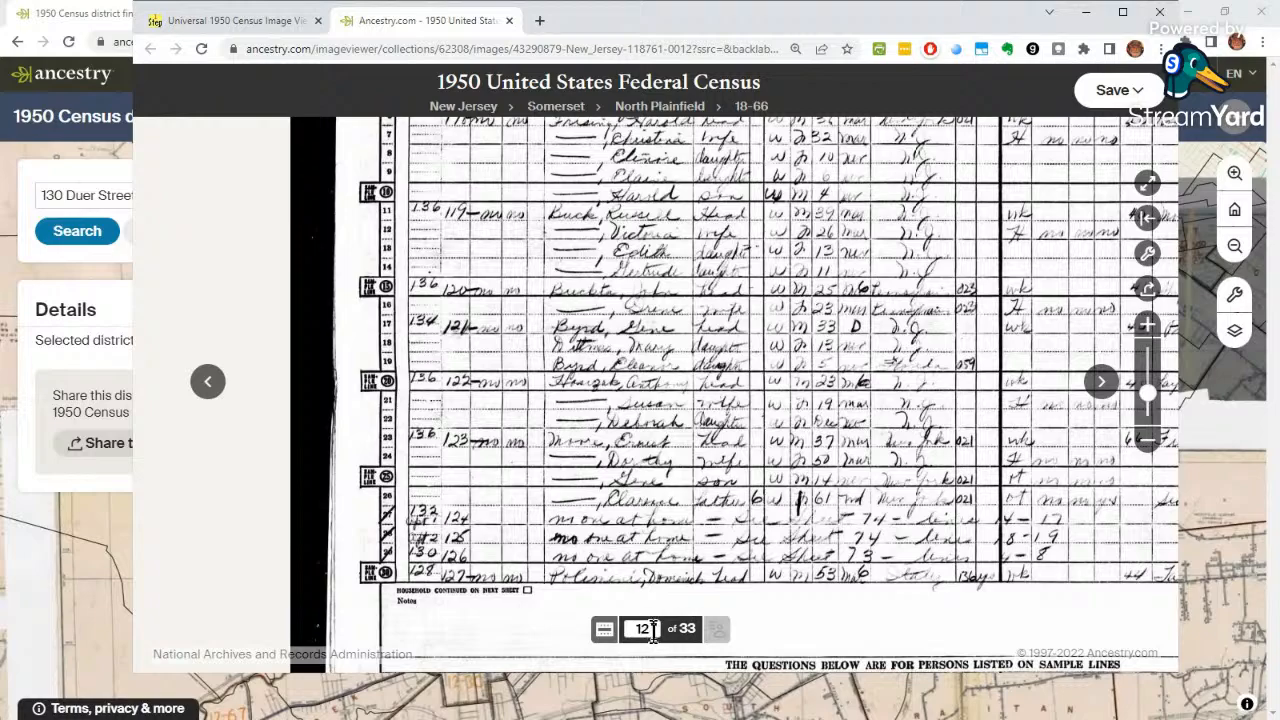
type("33")
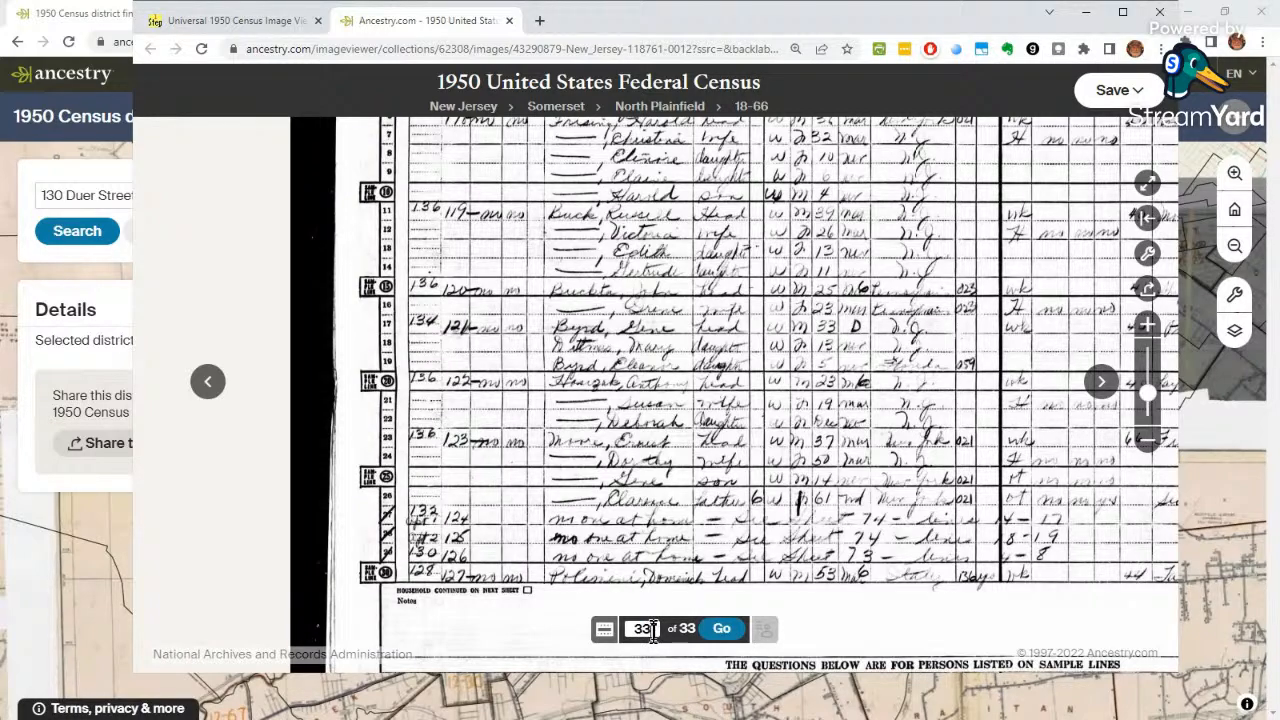
key("Return")
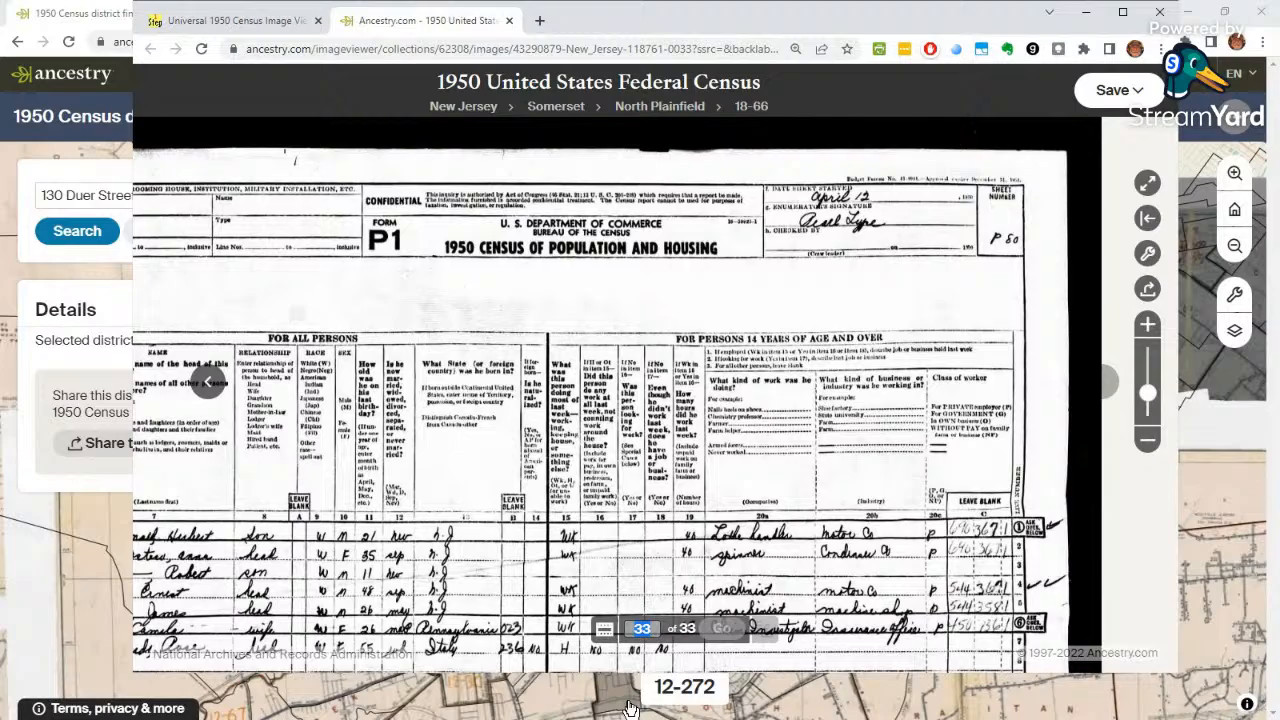
type("6")
key("Return")
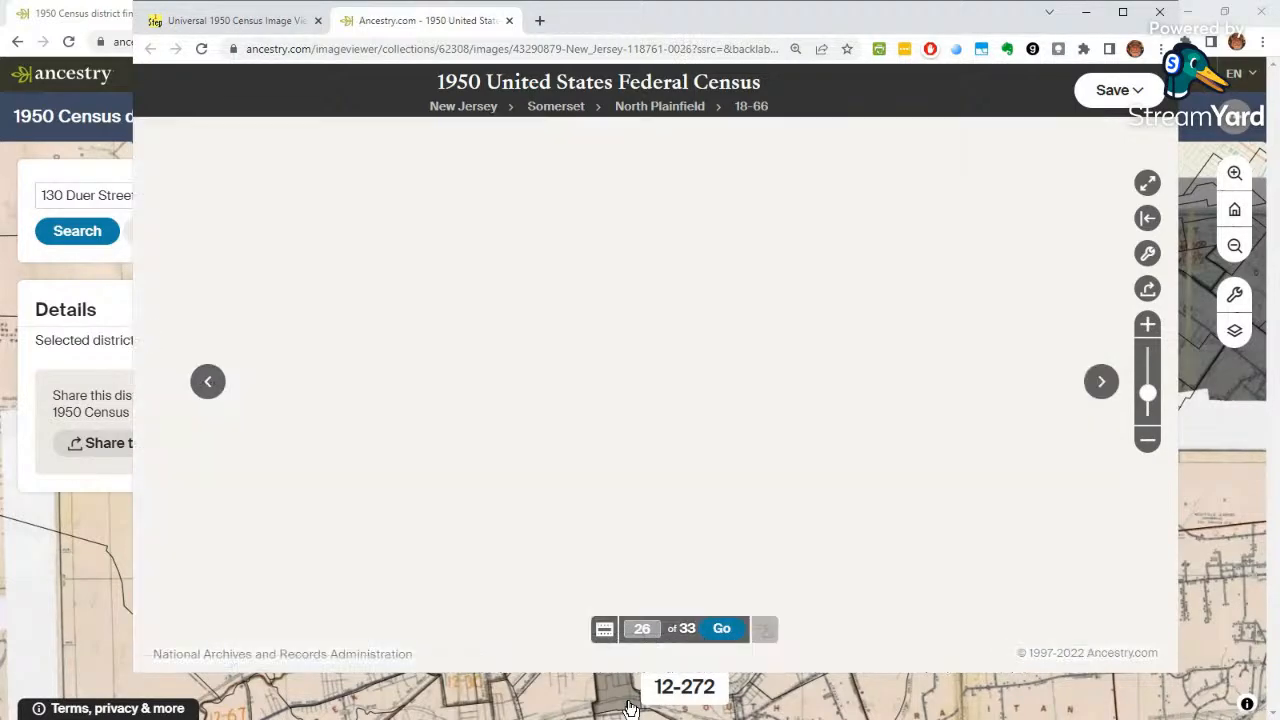
Step: Enlarge the upper lines of image 26 and examine the household listed at the searched street
scroll(466, 508, "up", 1)
scroll(572, 506, "down", 1)
left_click_drag(766, 461, 646, 616)
left_click_drag(645, 275, 975, 340)
left_click_drag(800, 396, 935, 345)
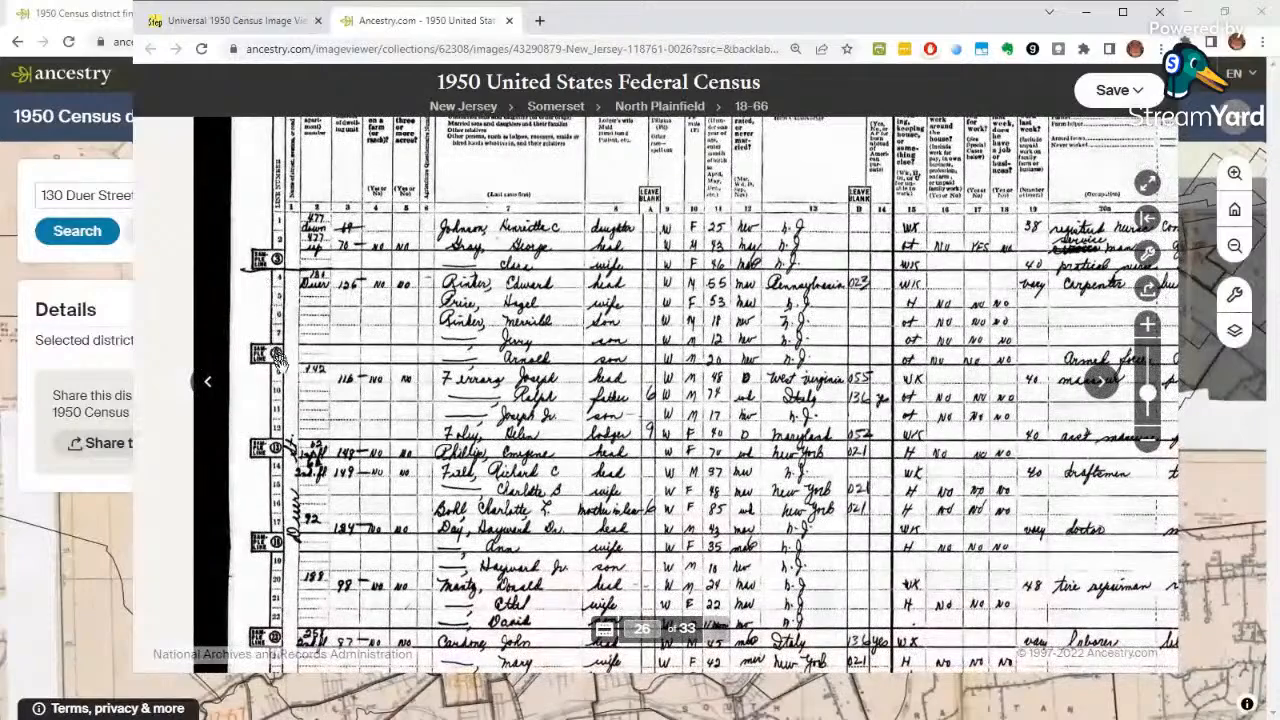
key("plus")
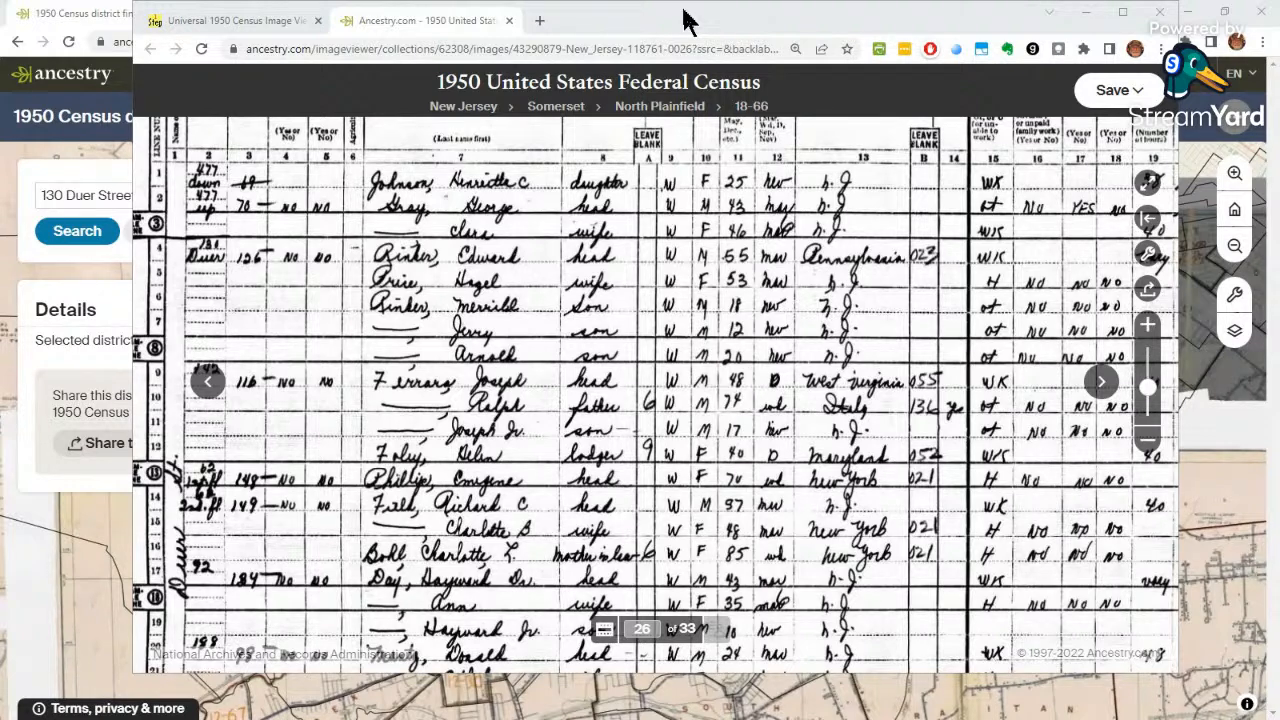
Step: Open district 18-66 from the Ancestry district finder at image 26, and switch back to Family Tree Maker
left_click(1086, 12)
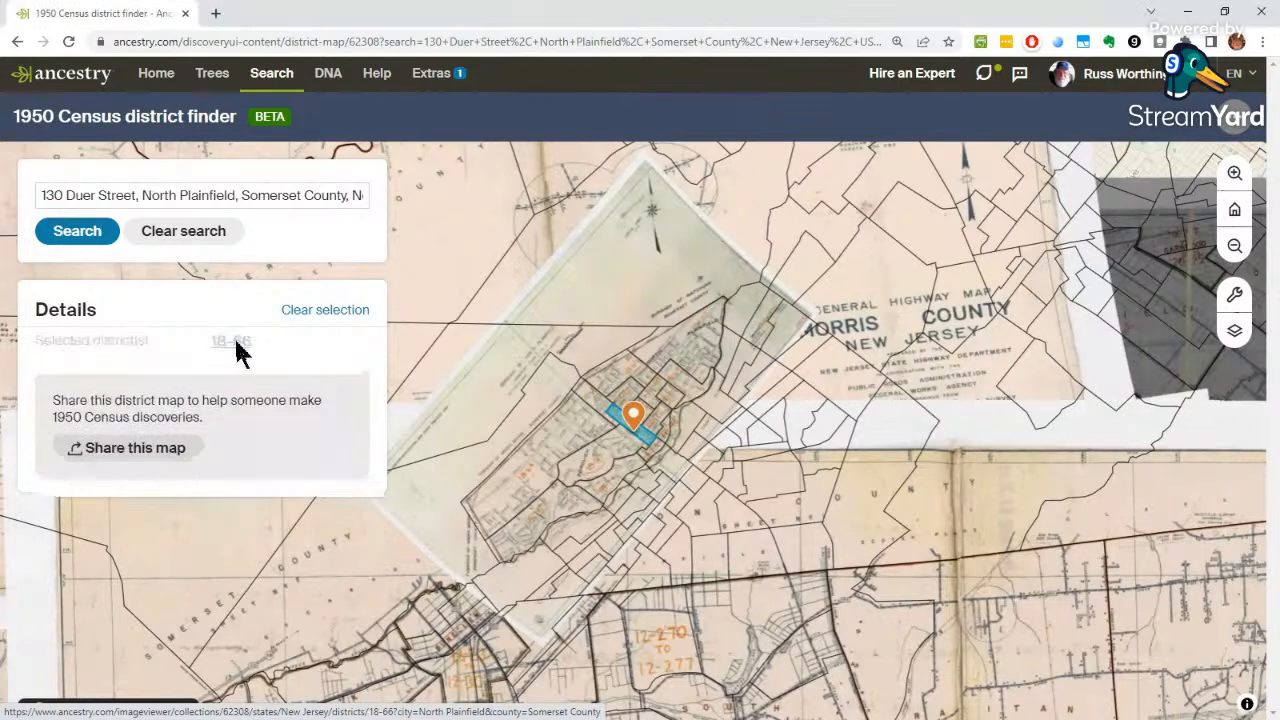
left_click(237, 348)
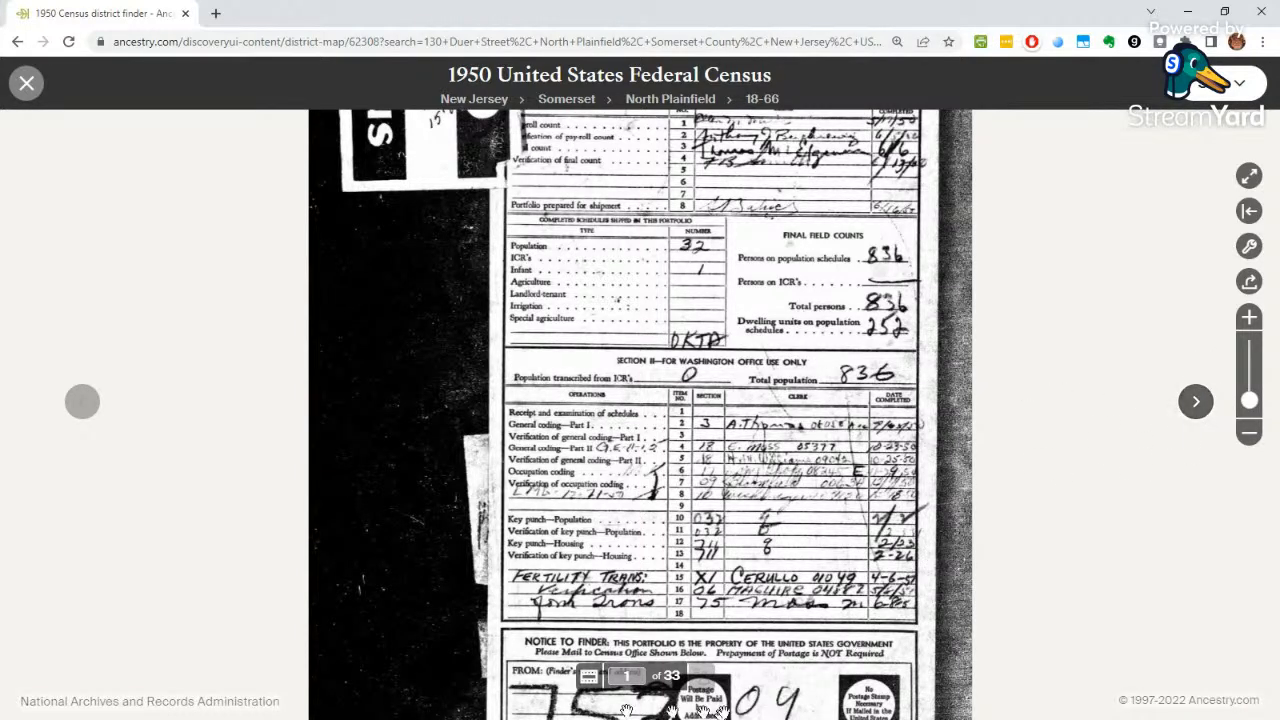
left_click(620, 675)
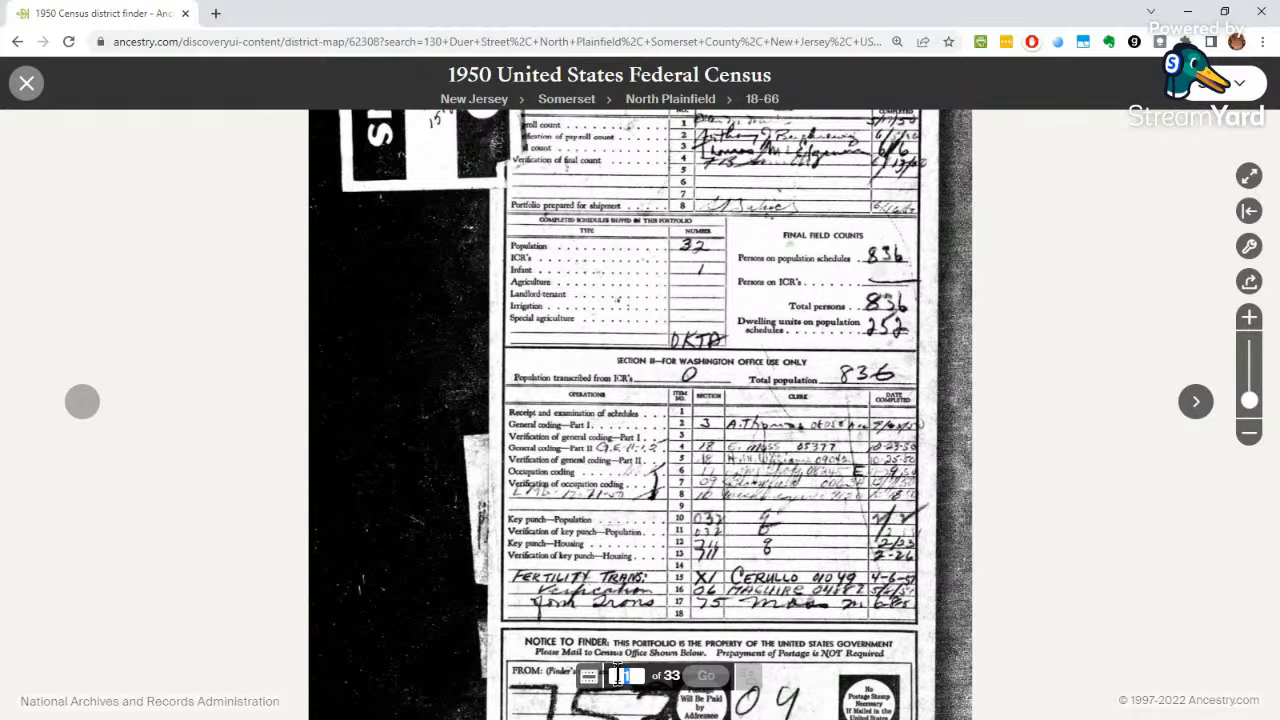
type("26")
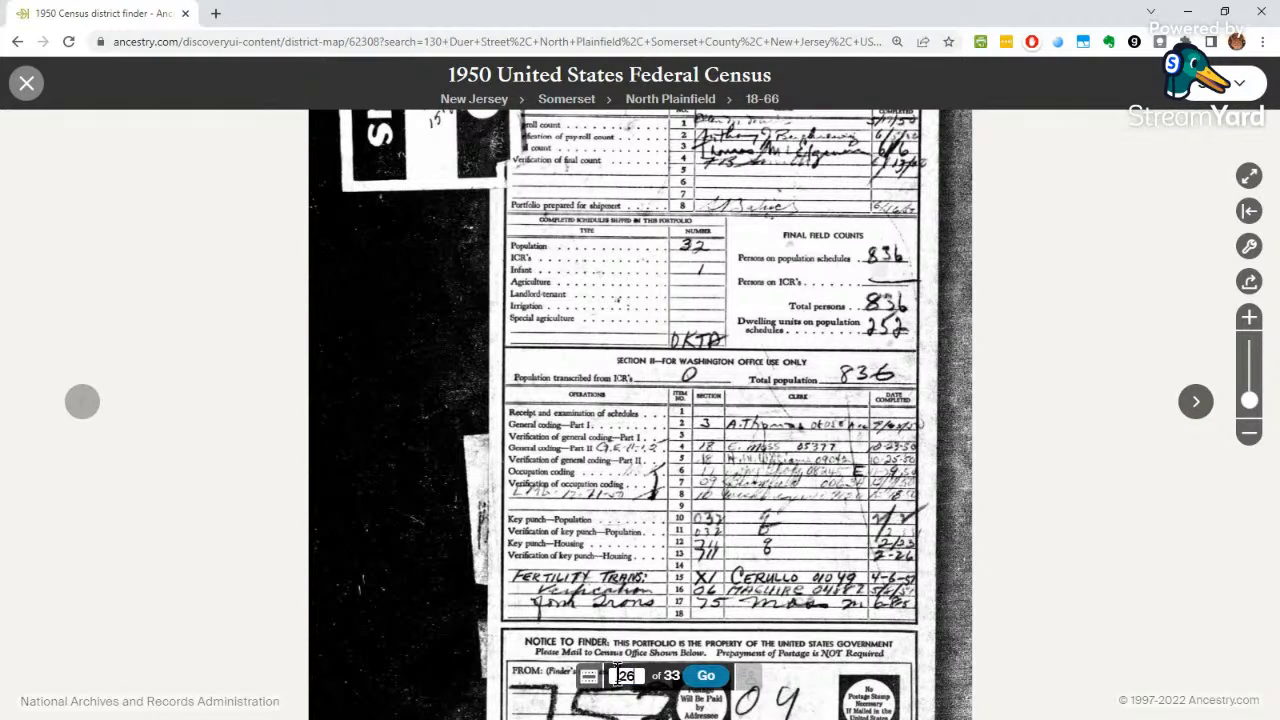
key("Return")
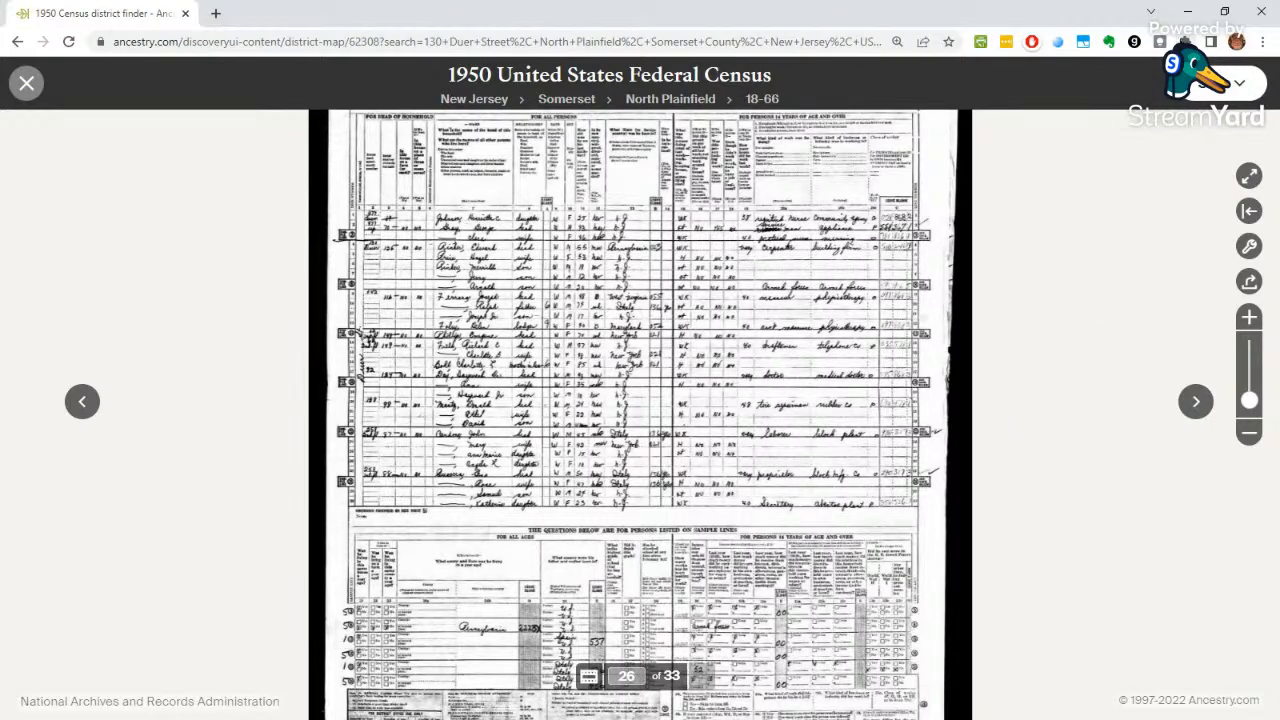
left_click(1151, 12)
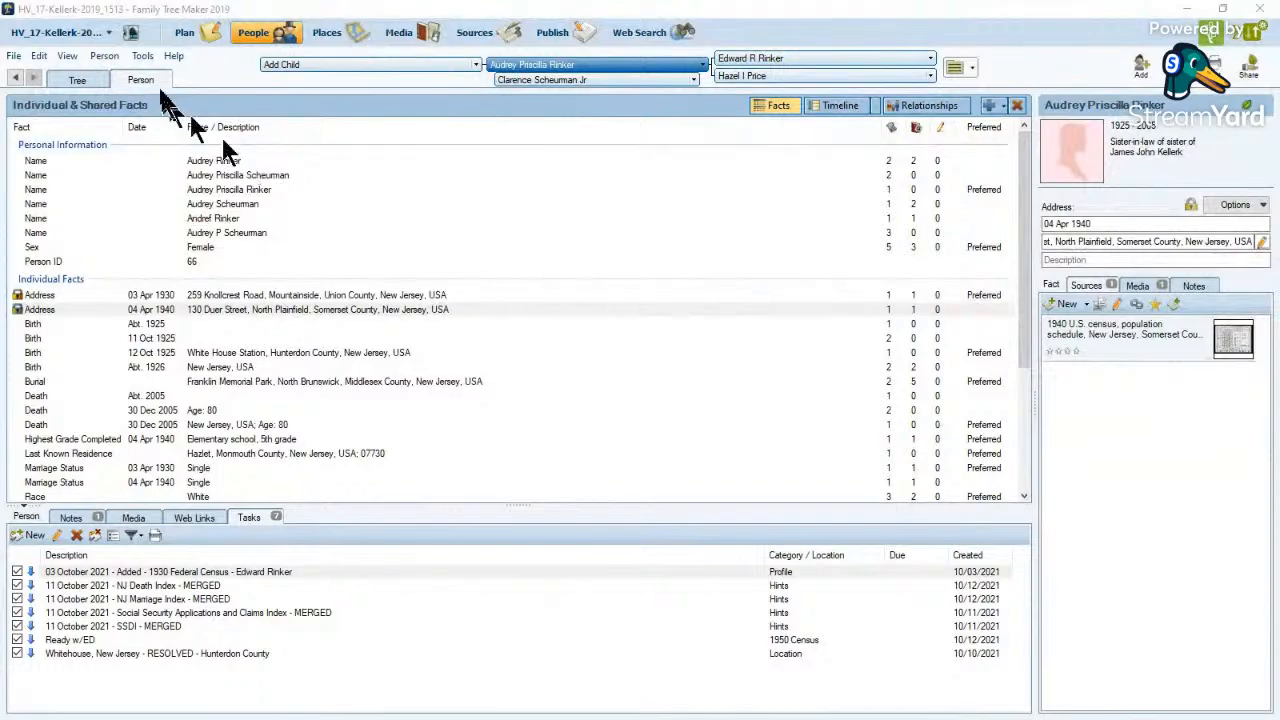